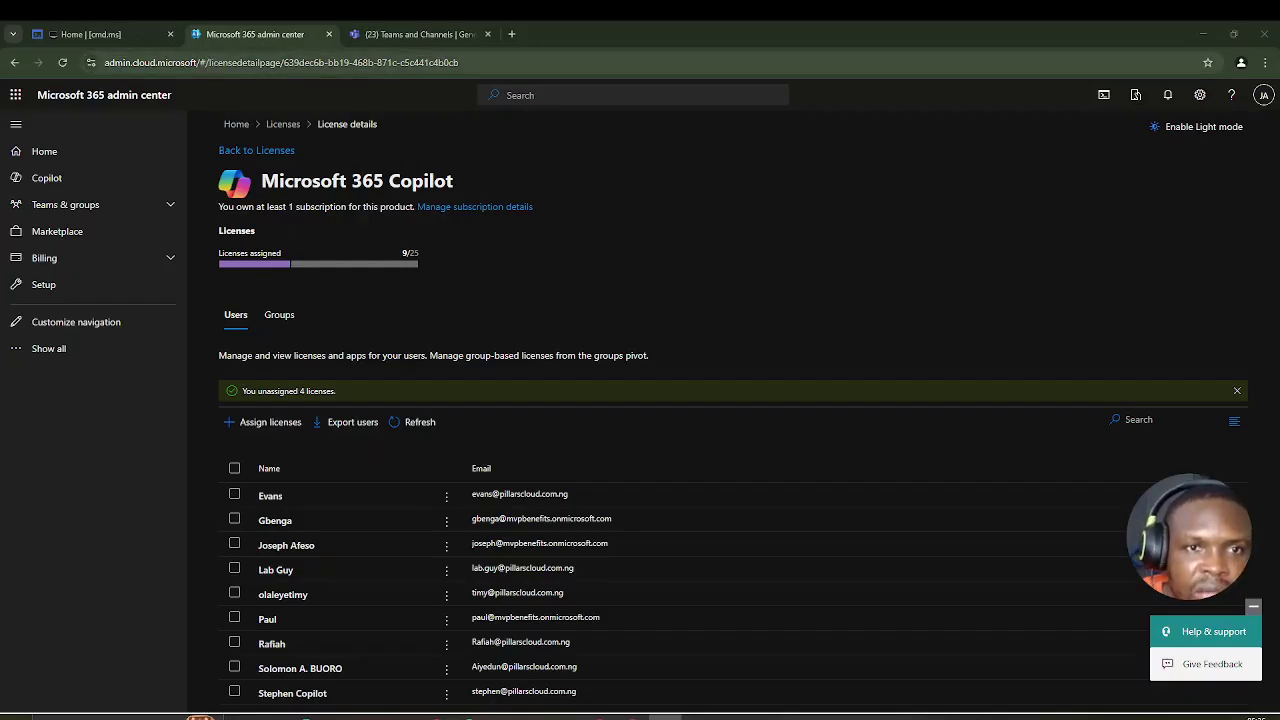
# Step: Open a new browser tab after unassigning the Copilot licenses
pyautogui.click(511, 35)
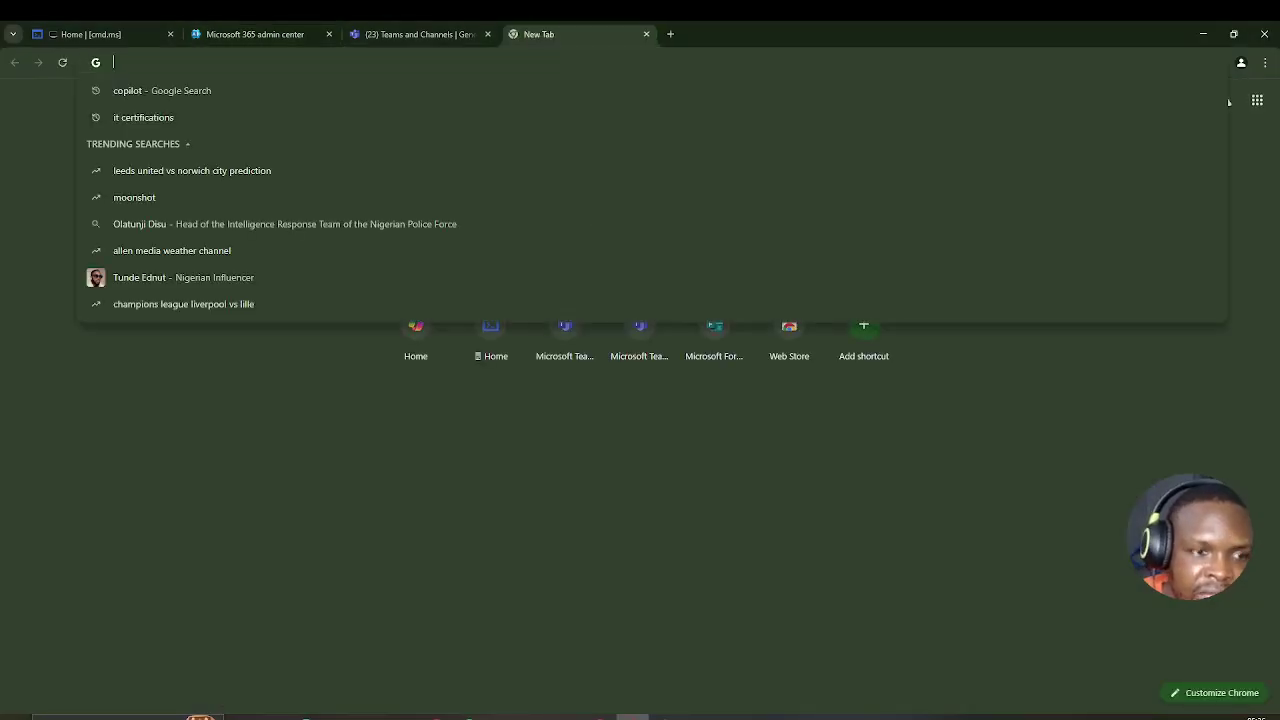
# Step: Go to cmd.ms and launch the Microsoft Entra admin center from its commands table
pyautogui.write('cm')
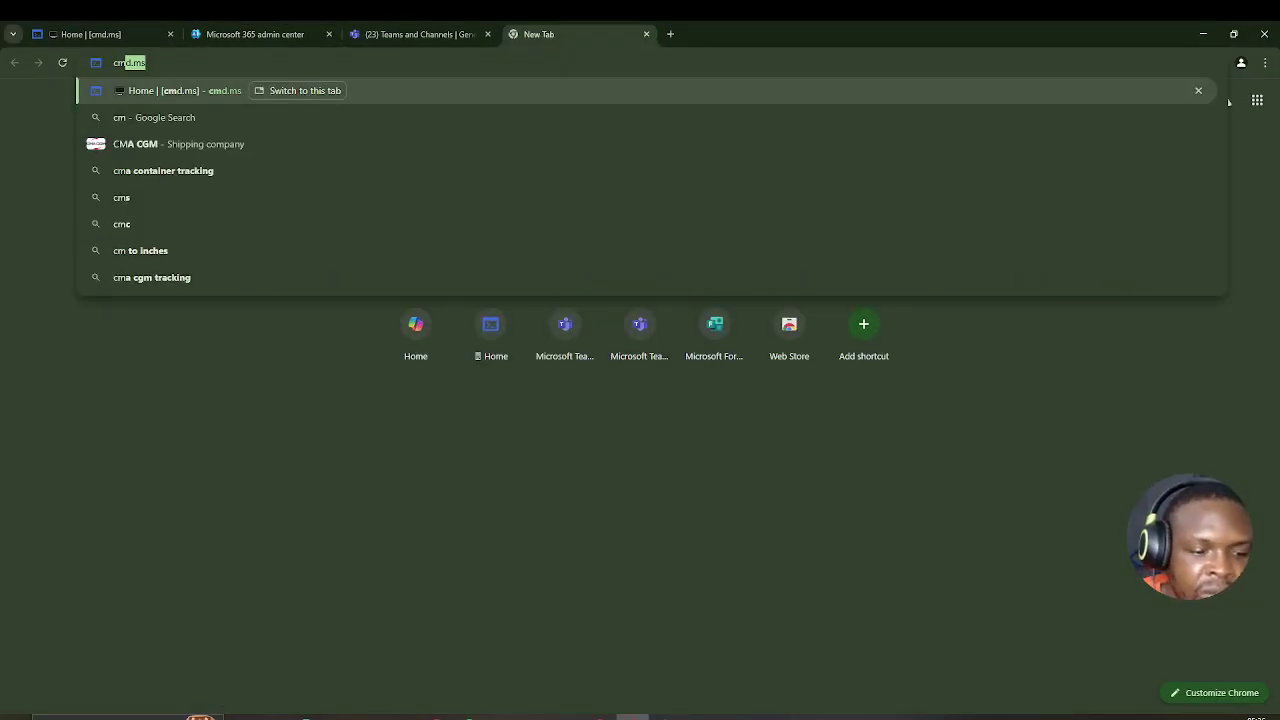
pyautogui.press('Return')
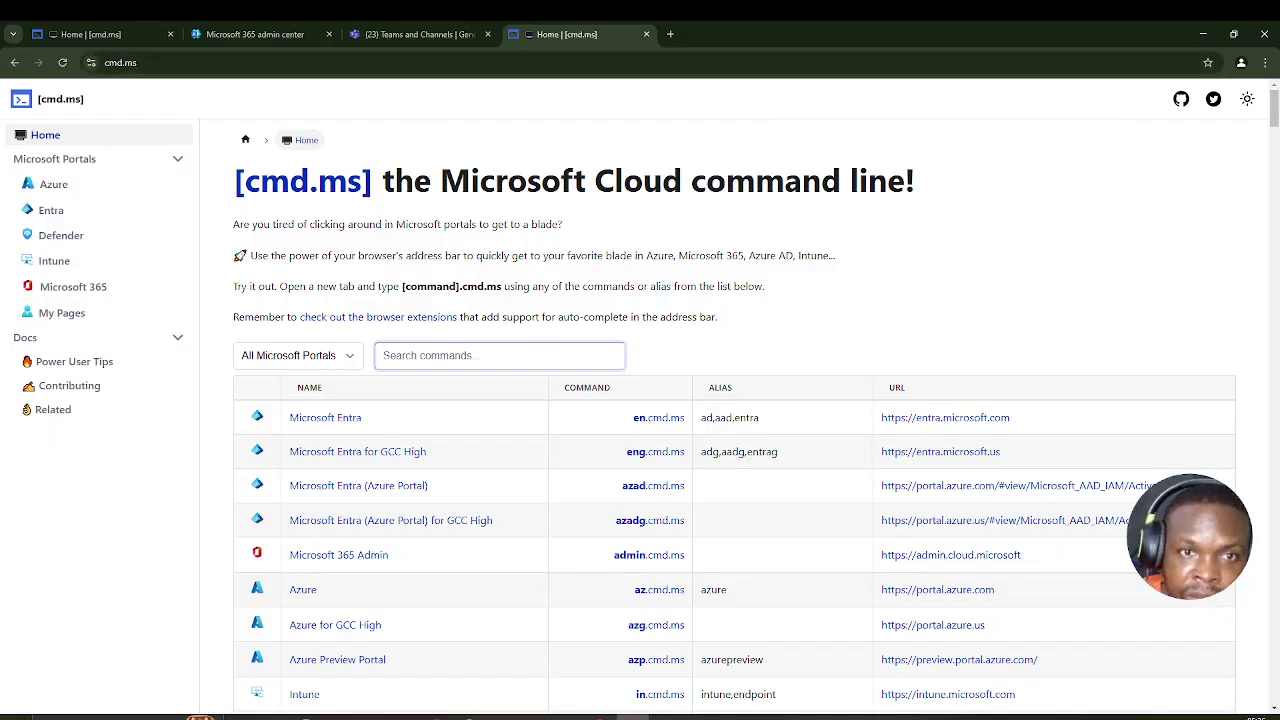
pyautogui.click(323, 428)
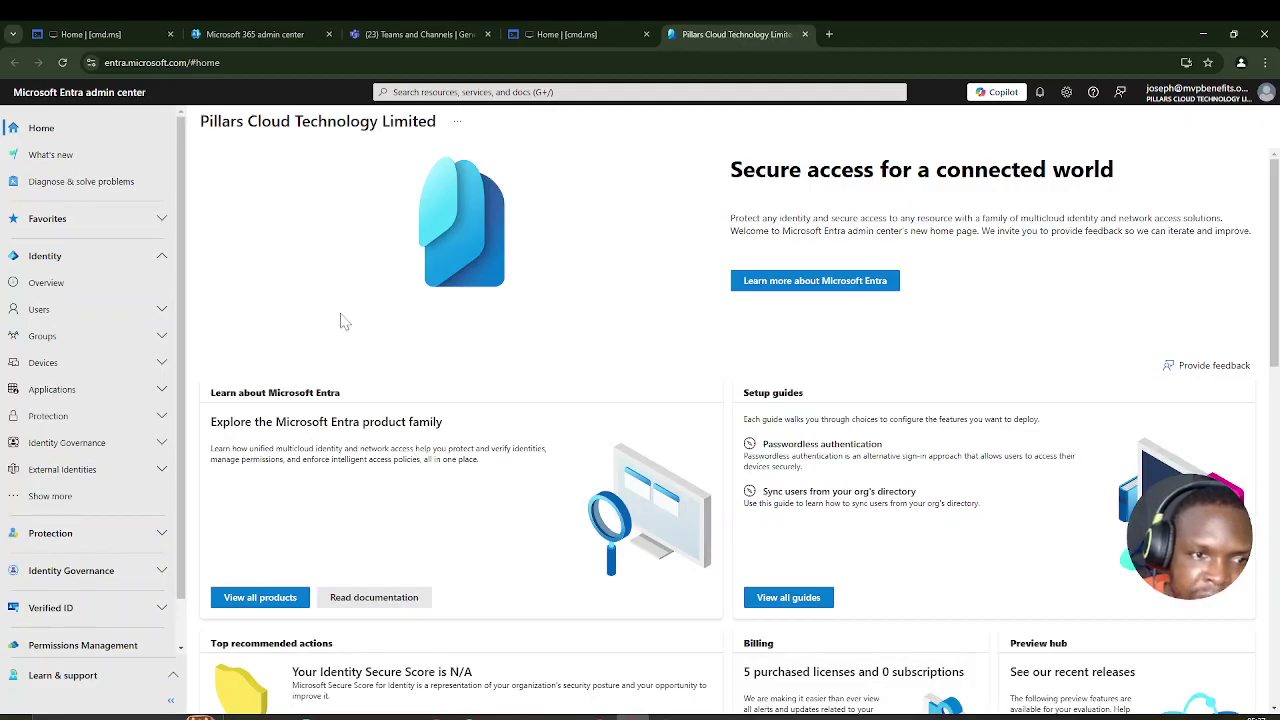
# Step: Browse Groups to the All groups list of 27 groups and start a new group
pyautogui.click(62, 336)
pyautogui.click(58, 366)
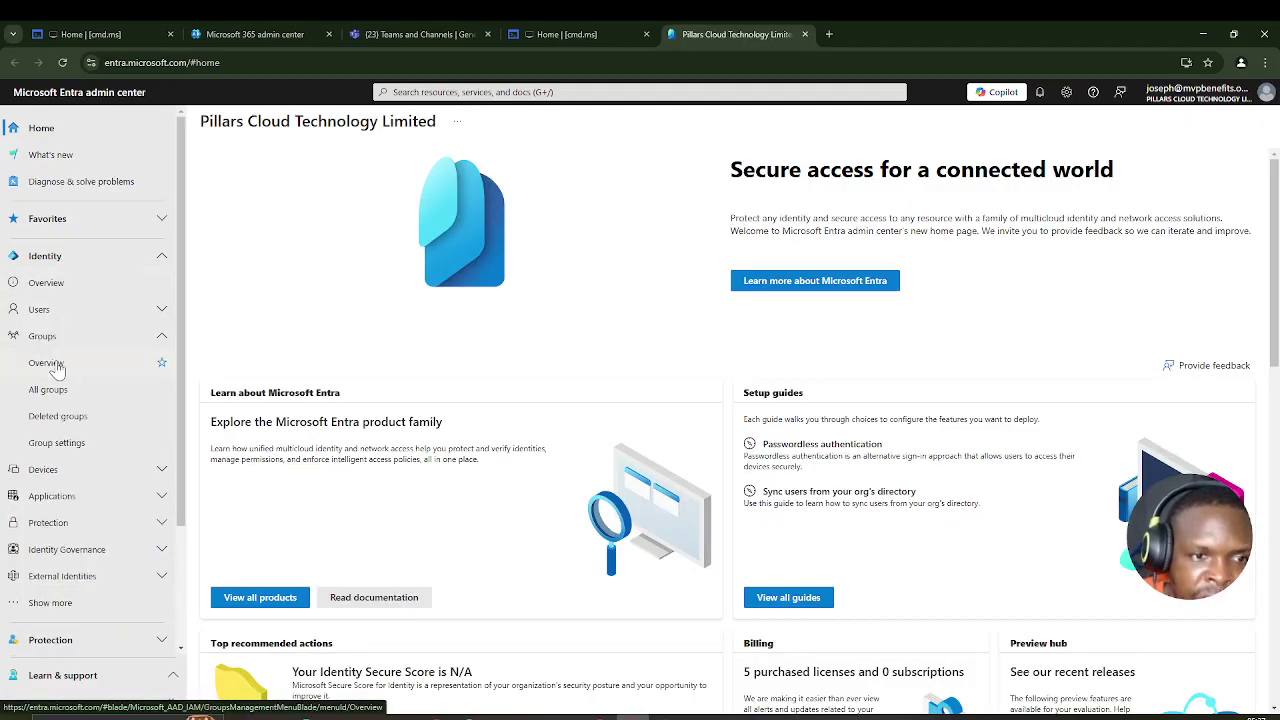
pyautogui.click(50, 390)
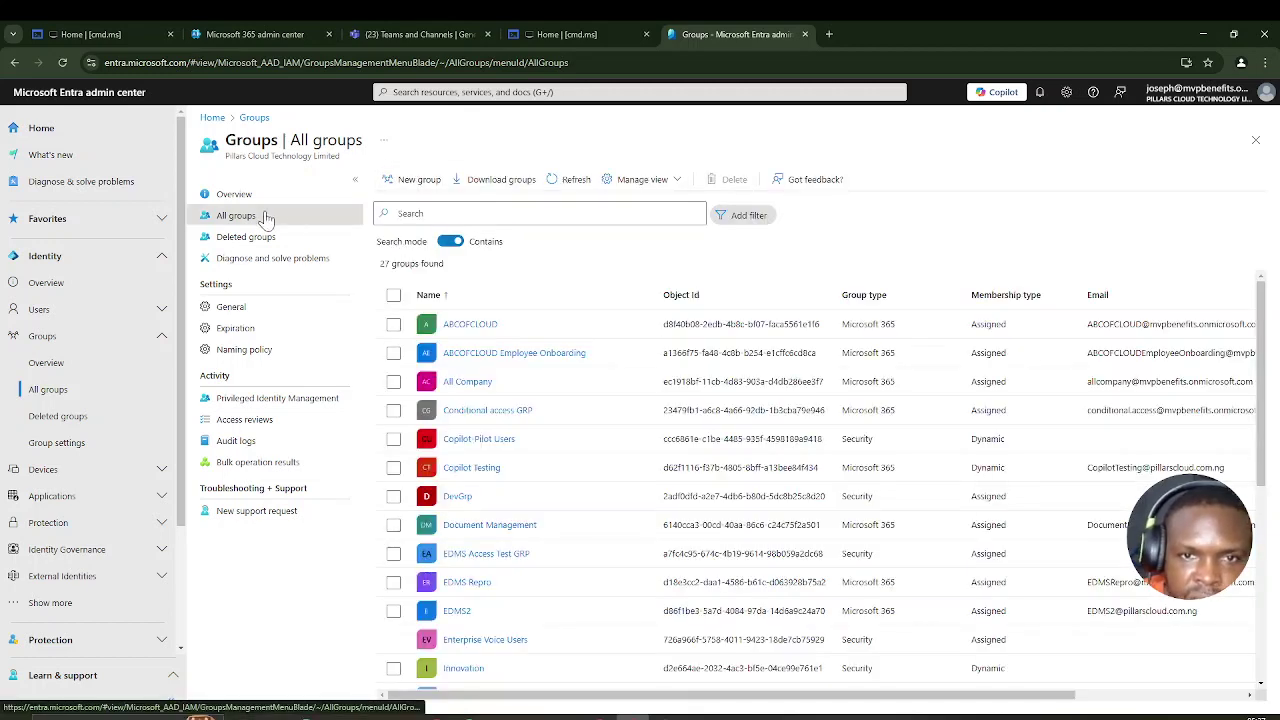
pyautogui.click(413, 181)
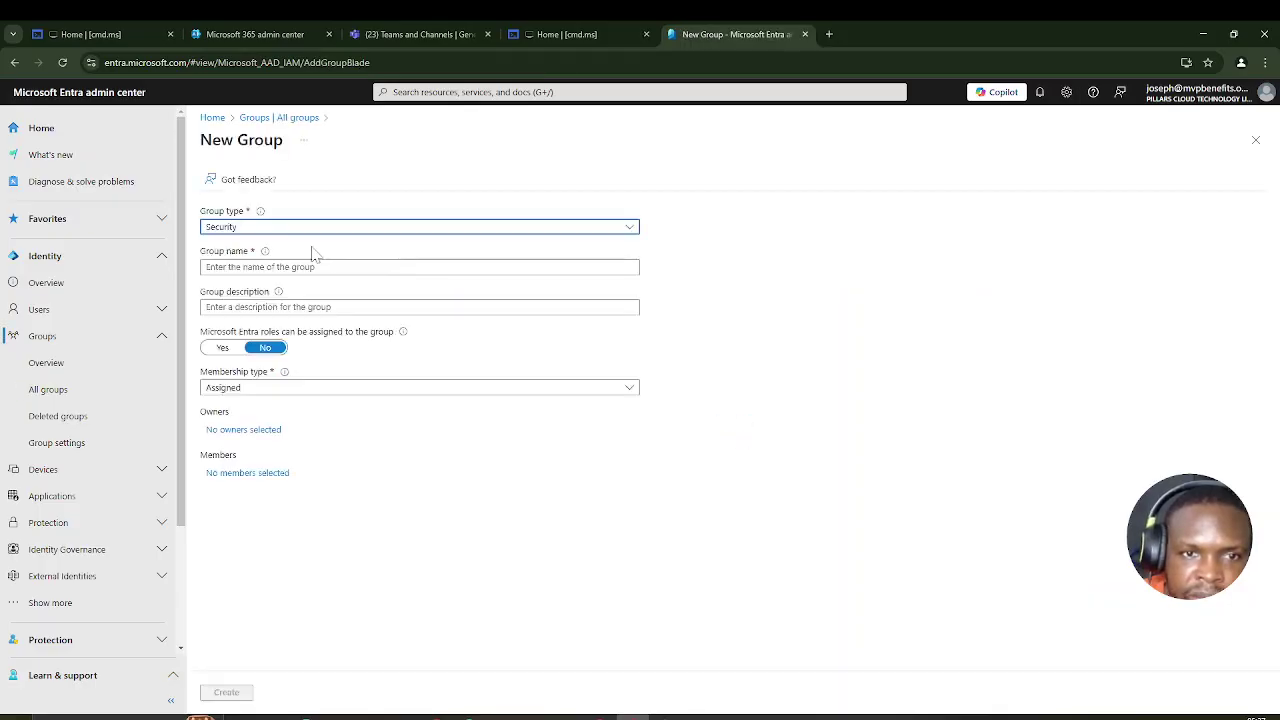
# Step: Make the new group a Microsoft 365 group named HRM with Dynamic User membership, then begin its query
pyautogui.click(265, 230)
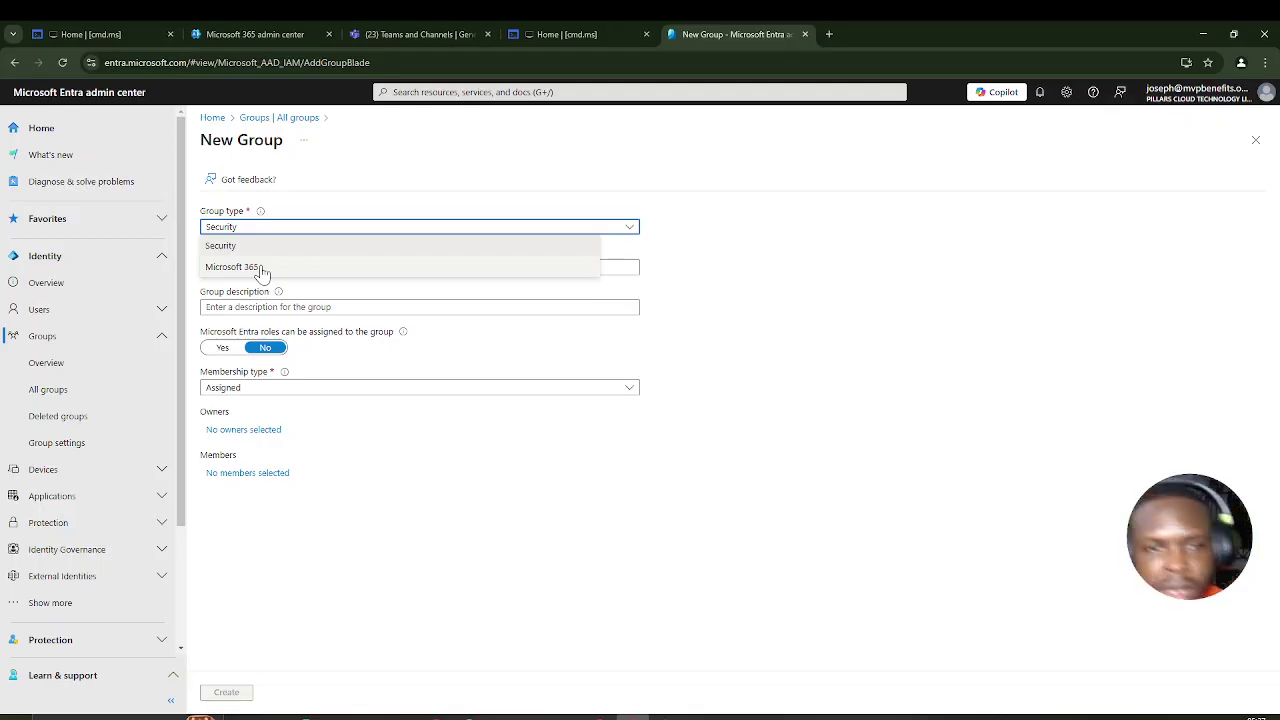
pyautogui.click(260, 268)
pyautogui.click(207, 267)
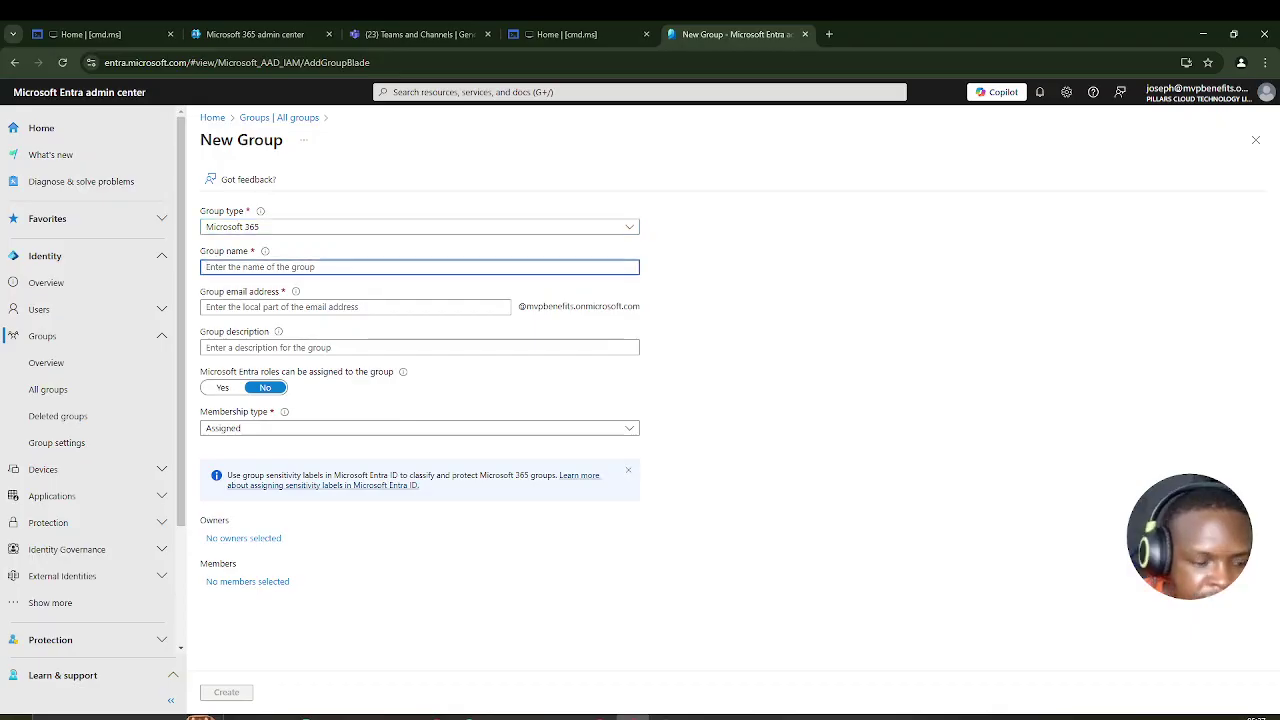
pyautogui.write('HRM')
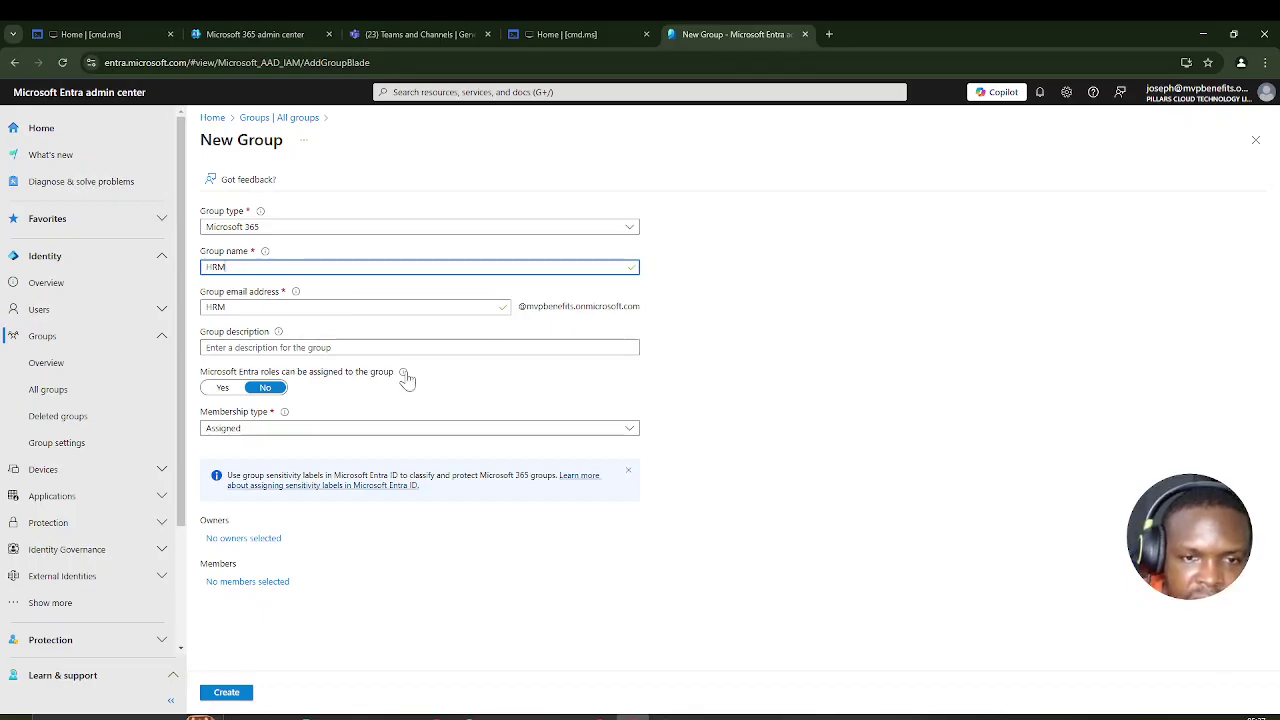
pyautogui.click(268, 430)
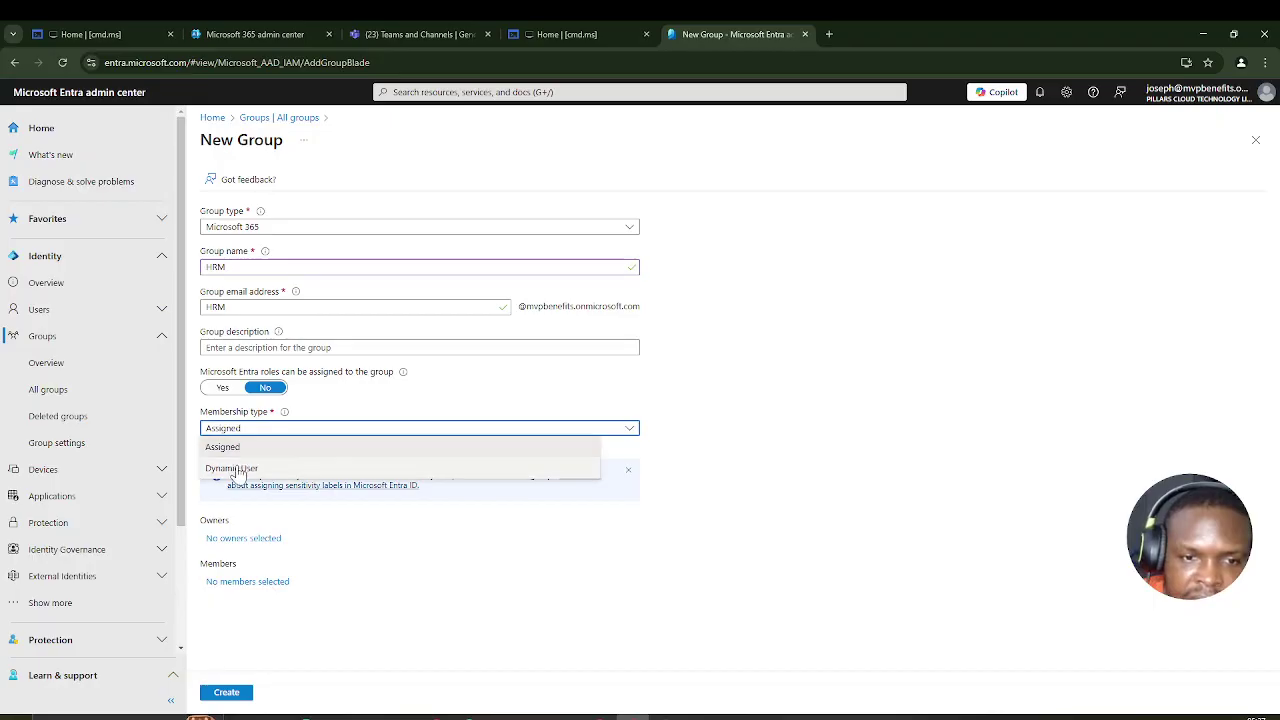
pyautogui.click(240, 468)
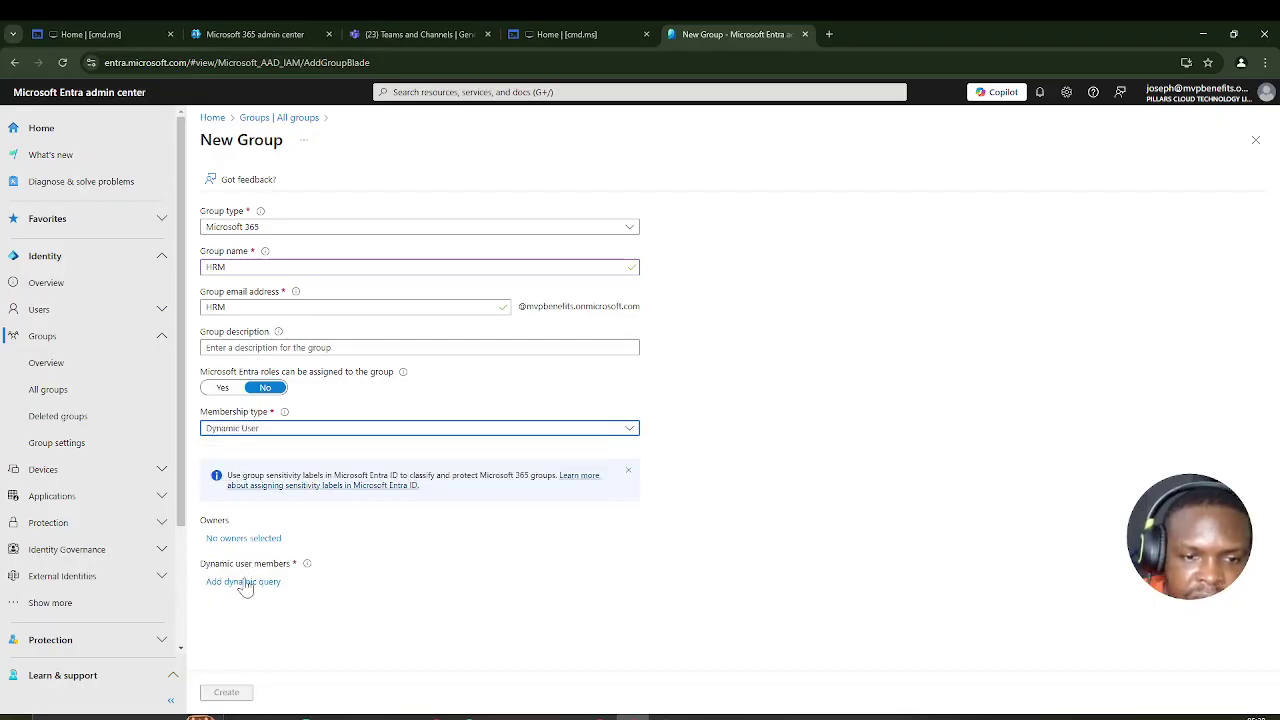
pyautogui.click(243, 582)
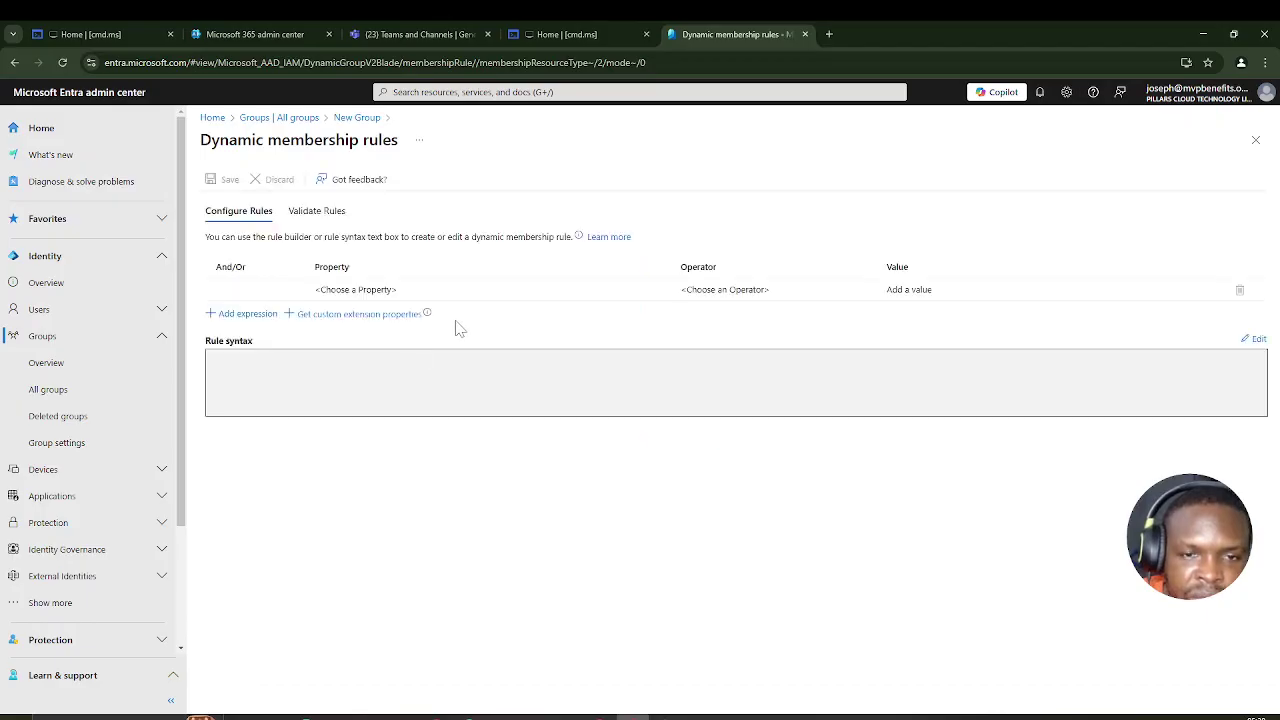
# Step: Build and save the rule department Equals HRM (user.department eq "HRM")
pyautogui.click(370, 292)
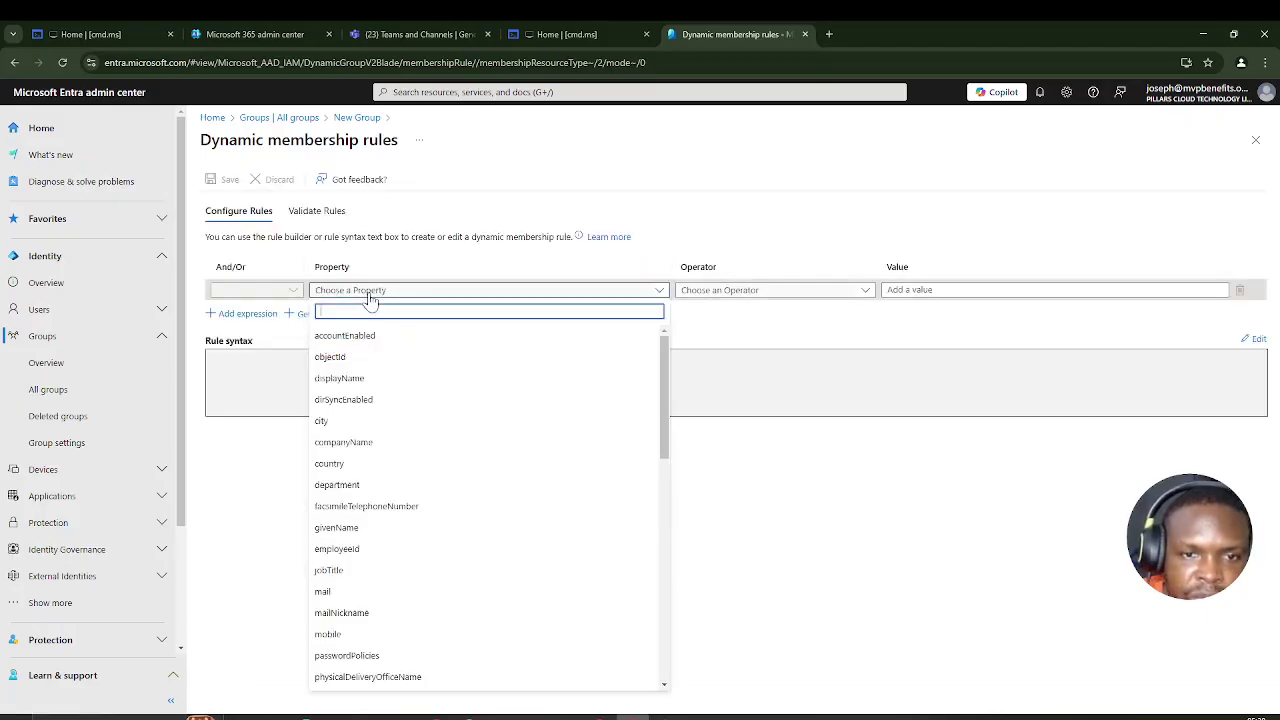
pyautogui.click(337, 485)
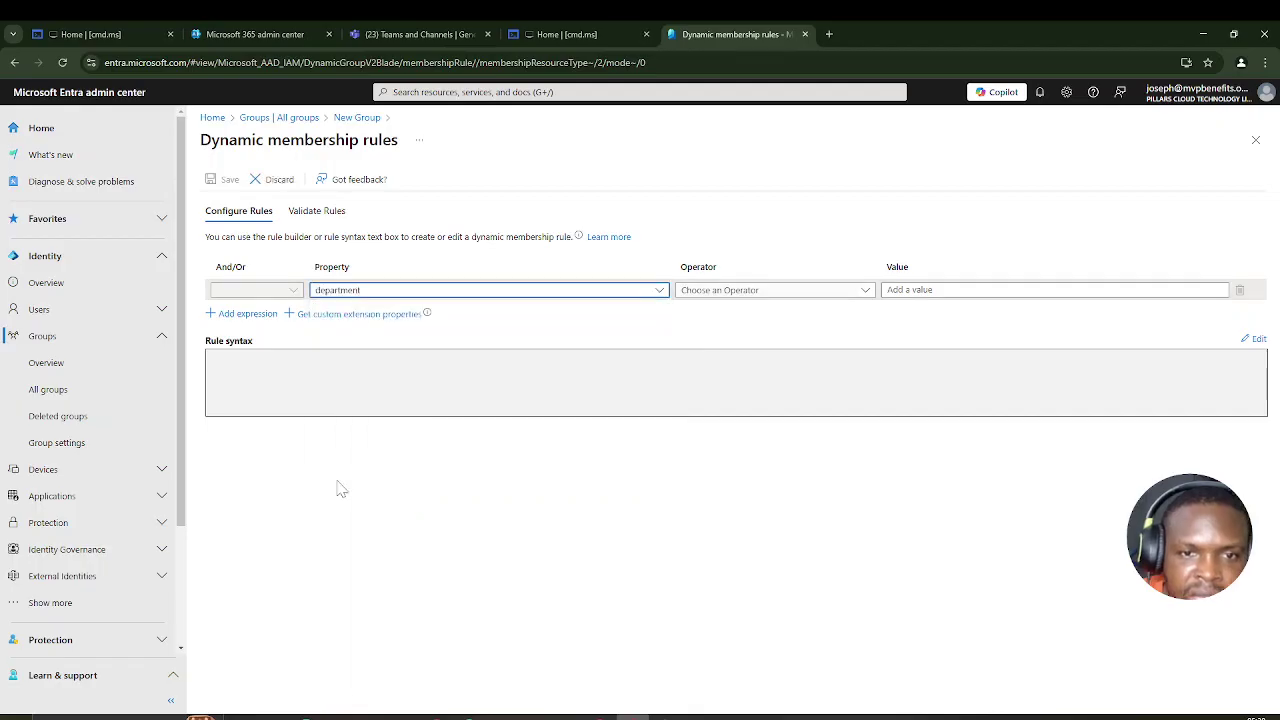
pyautogui.click(765, 297)
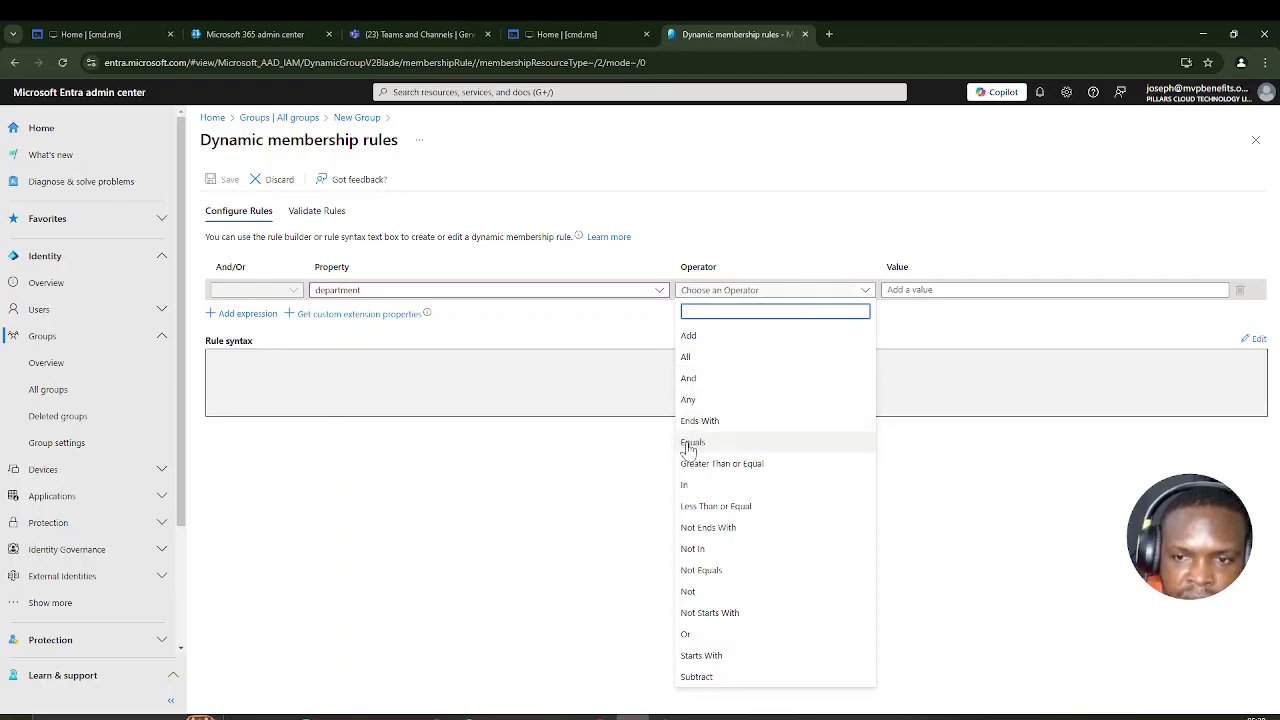
pyautogui.click(689, 443)
pyautogui.click(905, 291)
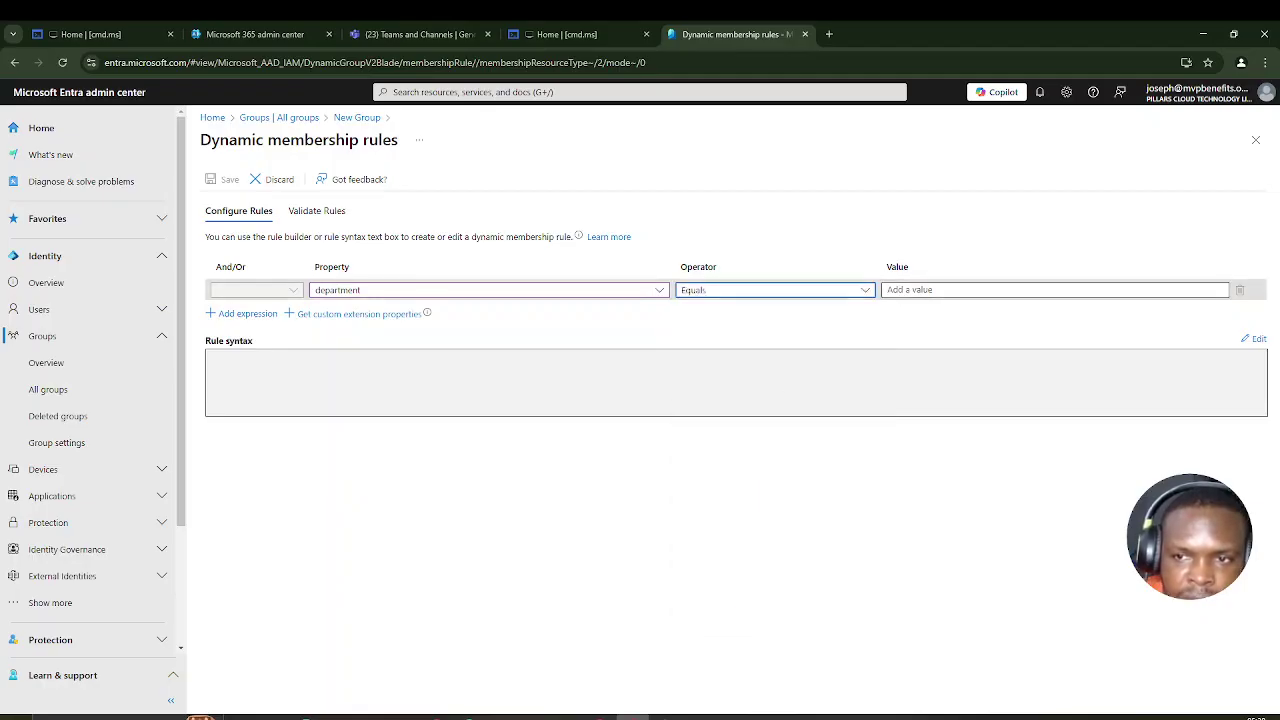
pyautogui.write('HRM')
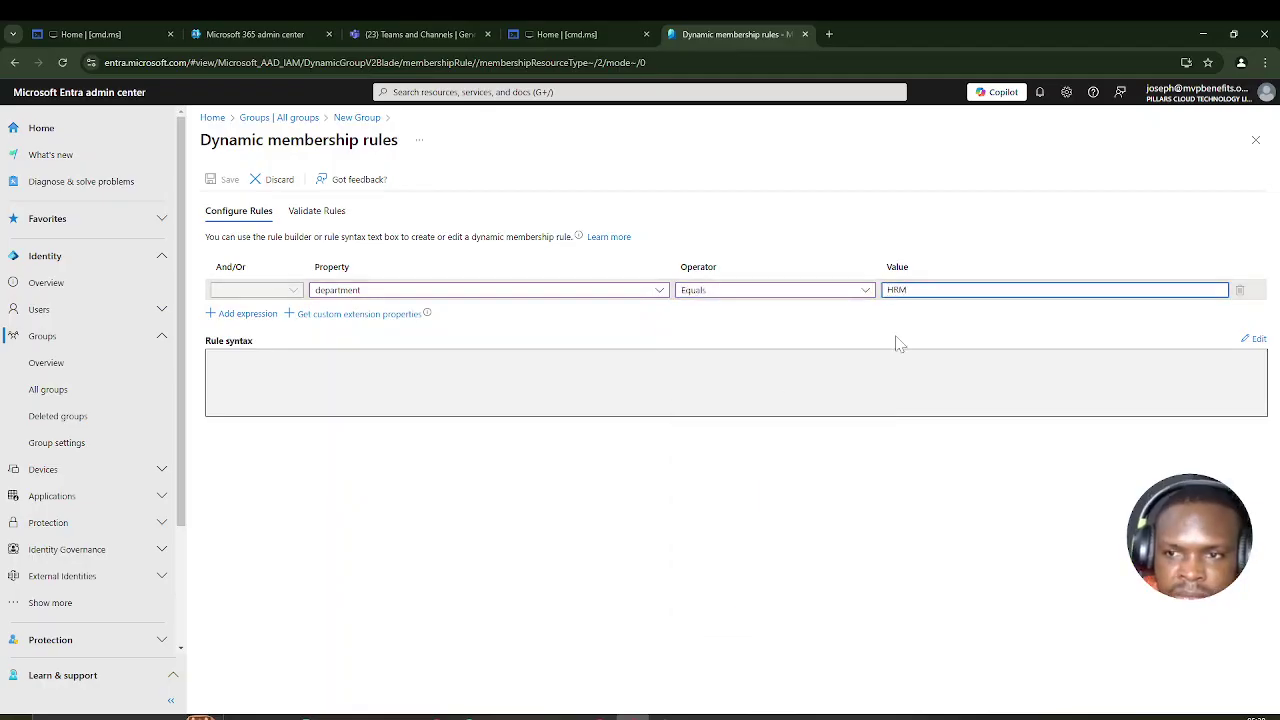
pyautogui.click(366, 374)
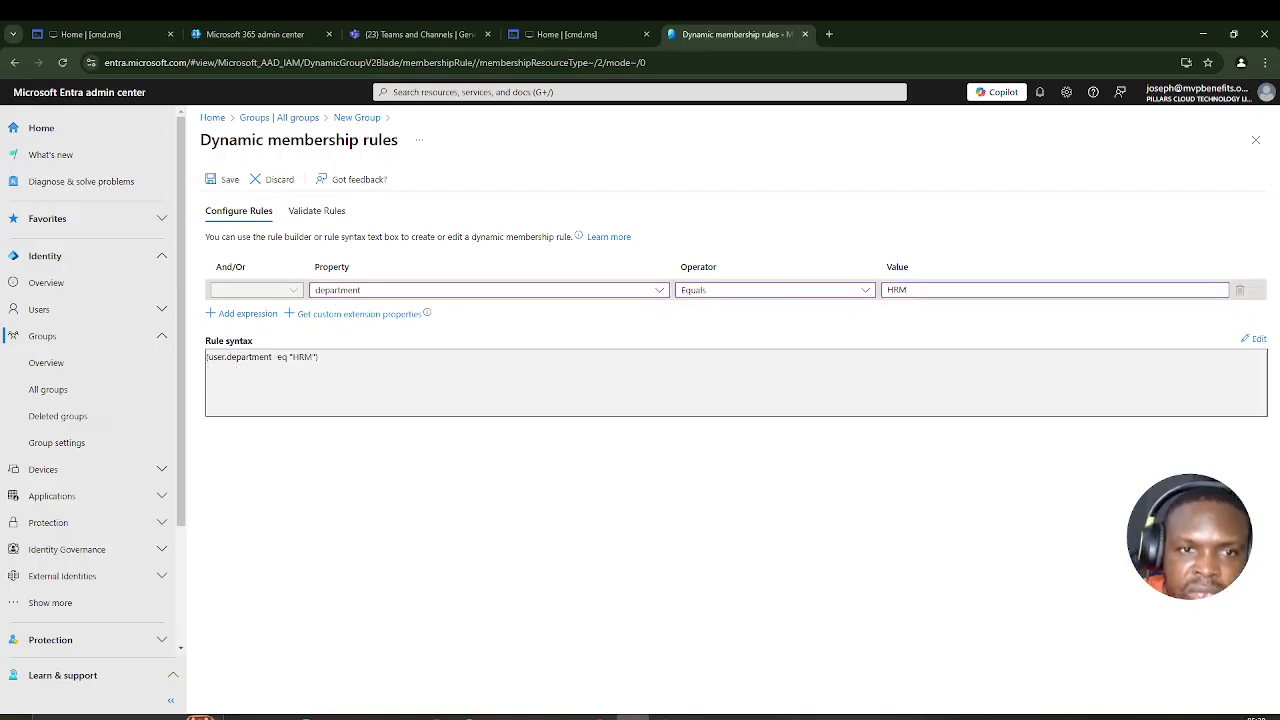
pyautogui.click(228, 182)
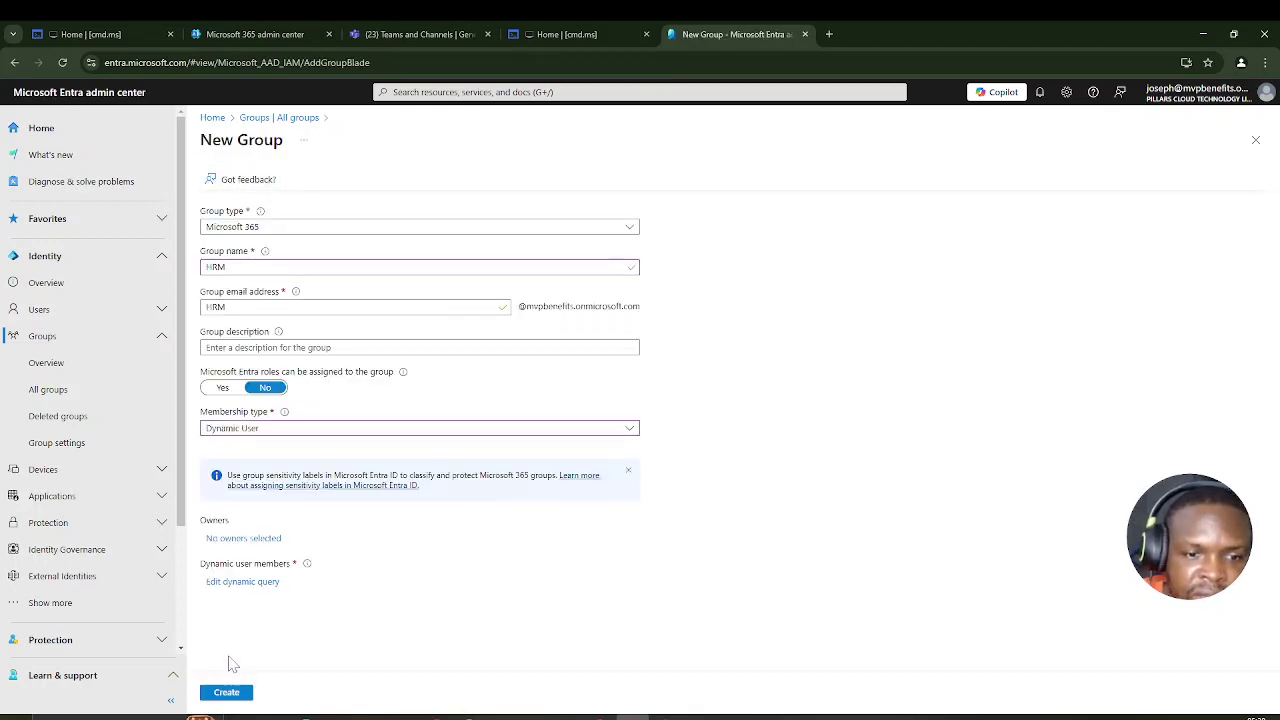
# Step: Create the HRM group, then find it by searching 'HRM' and open its overview
pyautogui.click(226, 694)
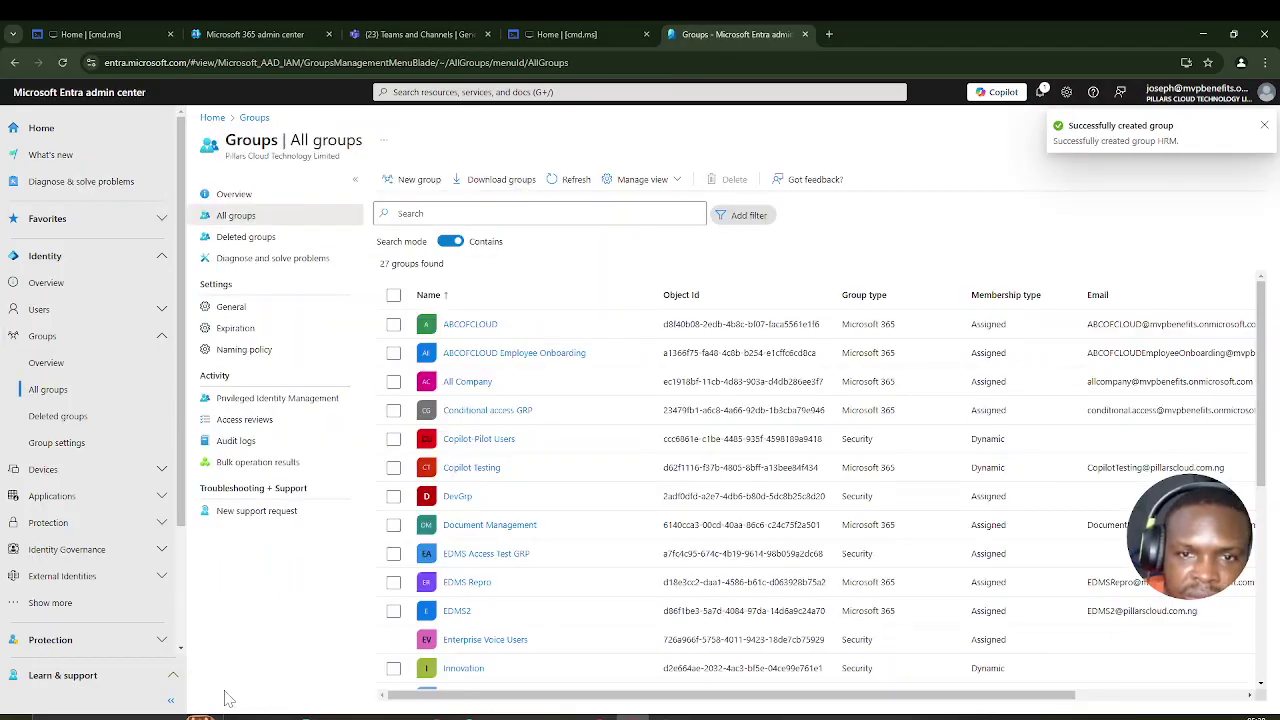
pyautogui.click(400, 213)
pyautogui.write('HRM')
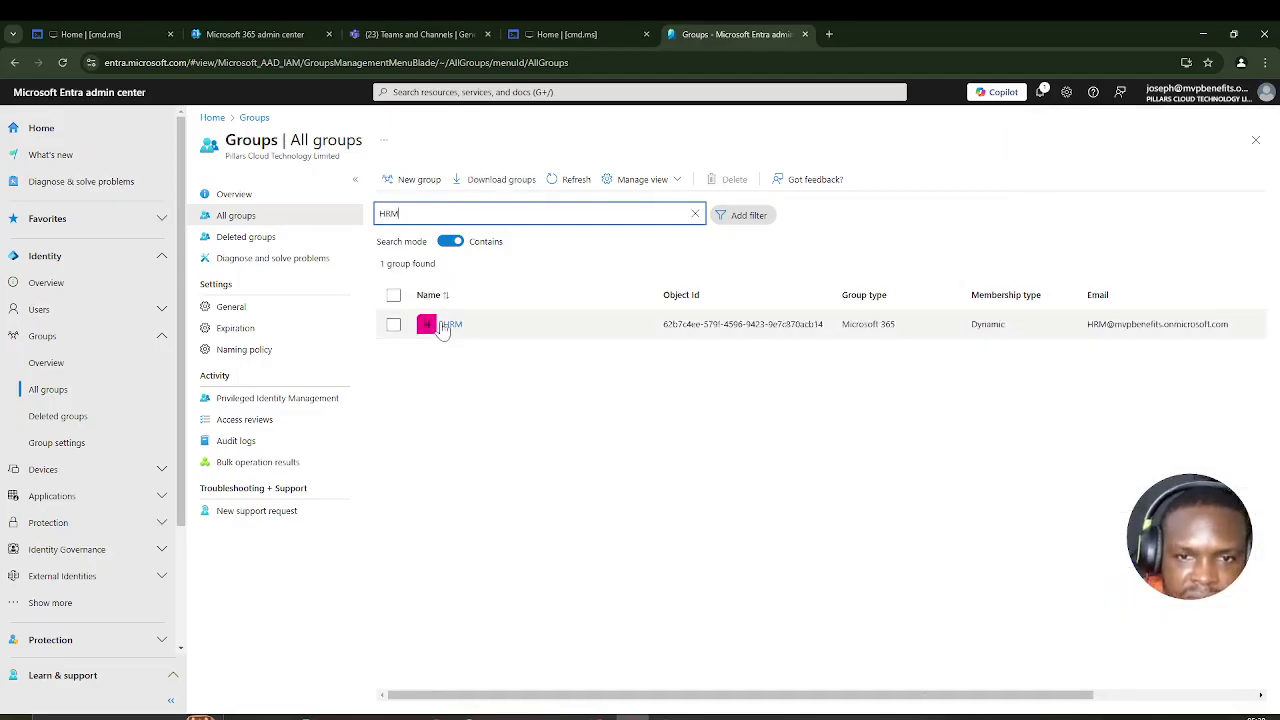
pyautogui.click(452, 325)
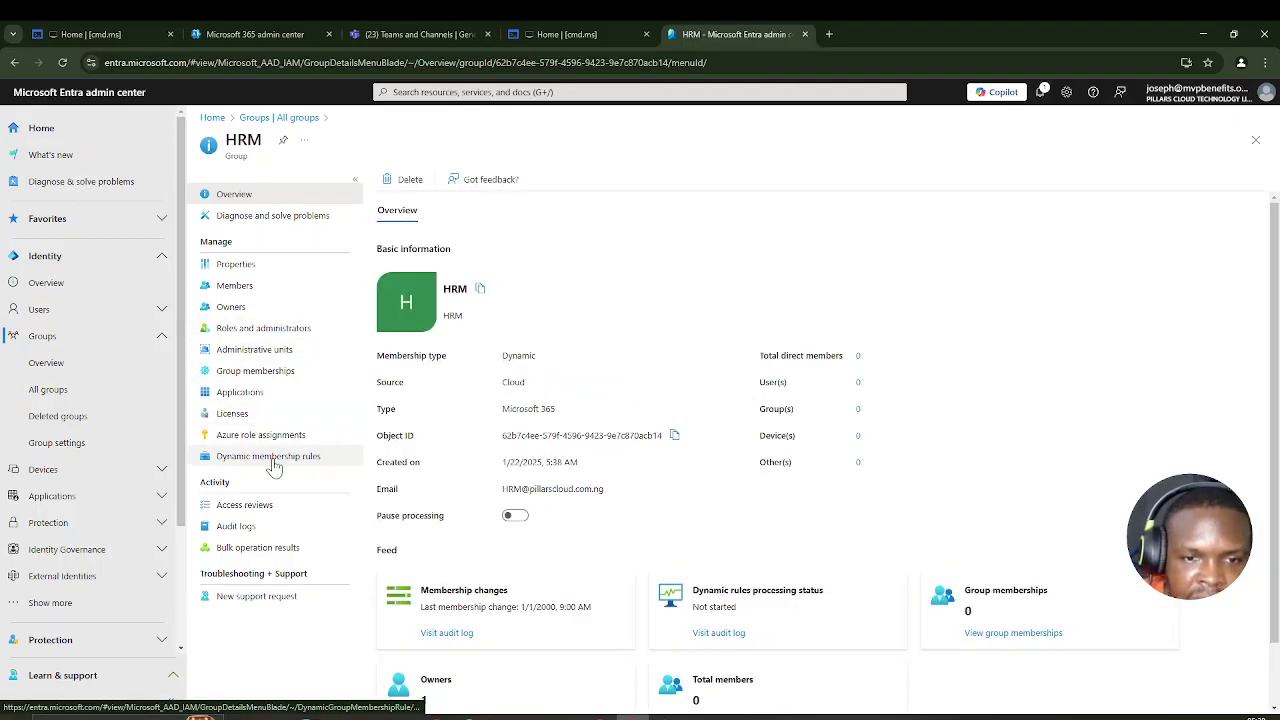
# Step: Check HRM's owners and empty members list, then view its rule user.department eq "HRM"
pyautogui.click(241, 309)
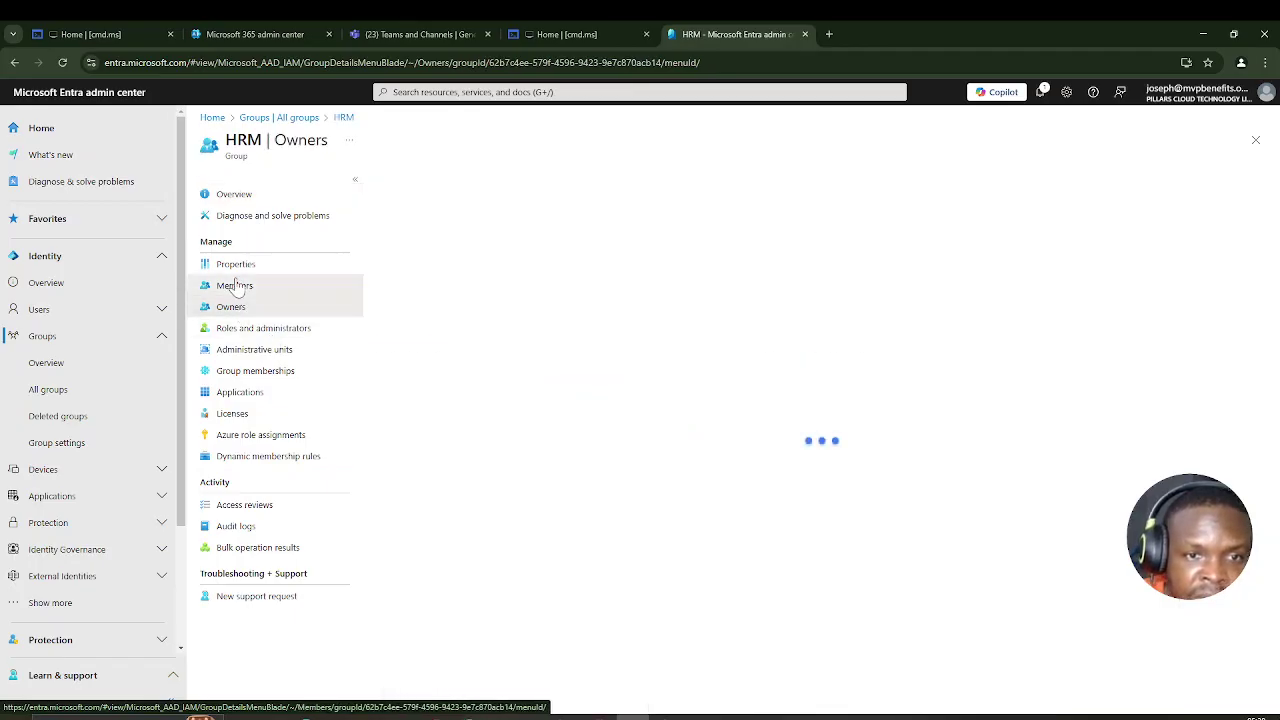
pyautogui.click(238, 286)
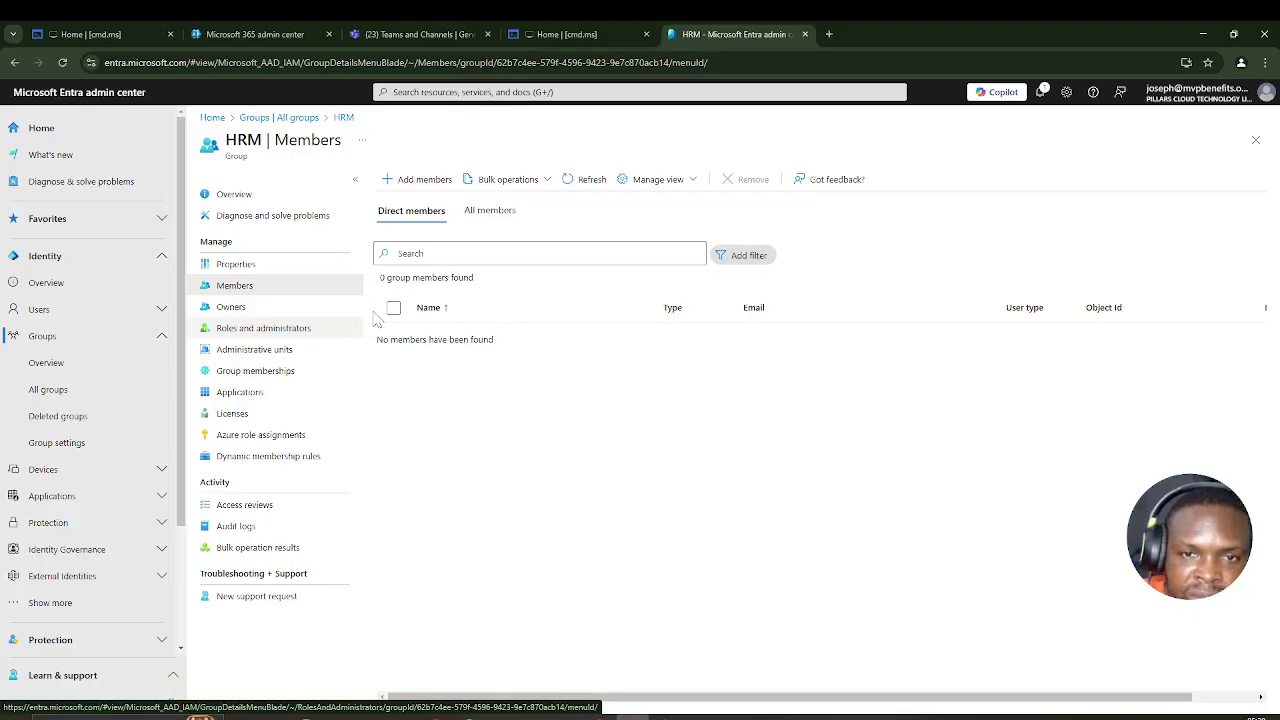
pyautogui.click(288, 459)
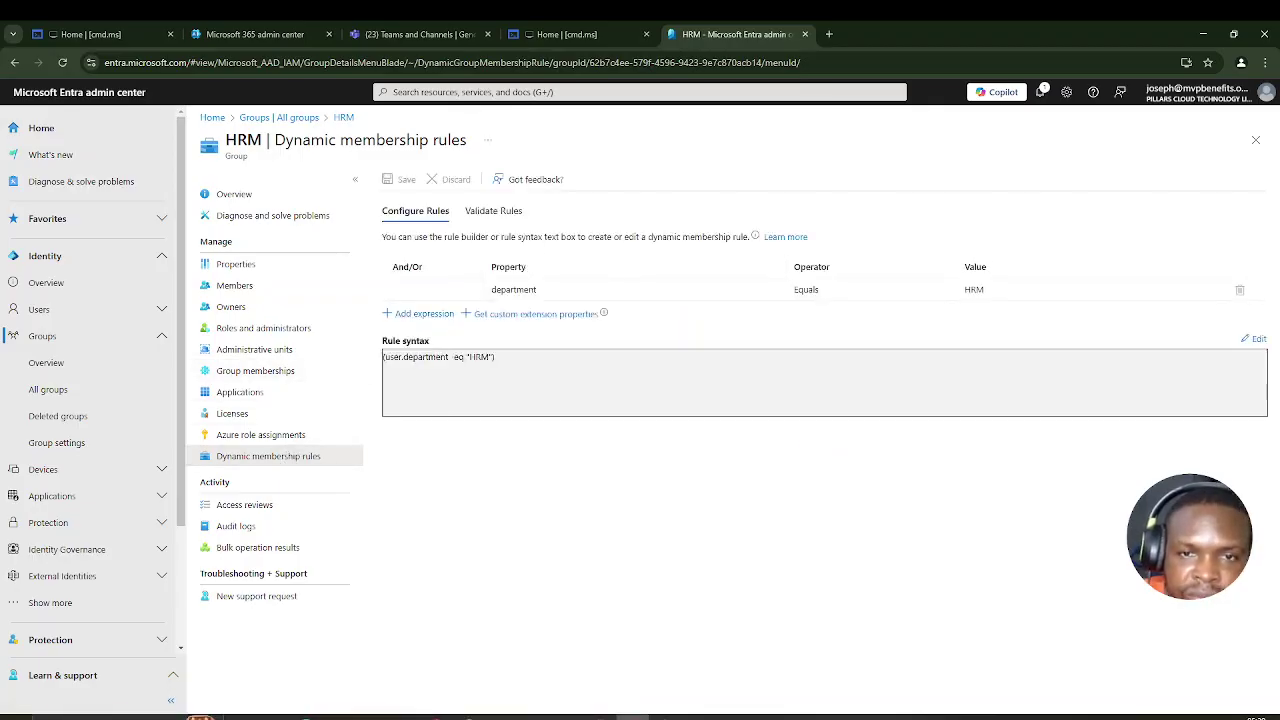
# Step: Validate the HRM rule against three chosen users, then return to HRM's Members page
pyautogui.click(510, 214)
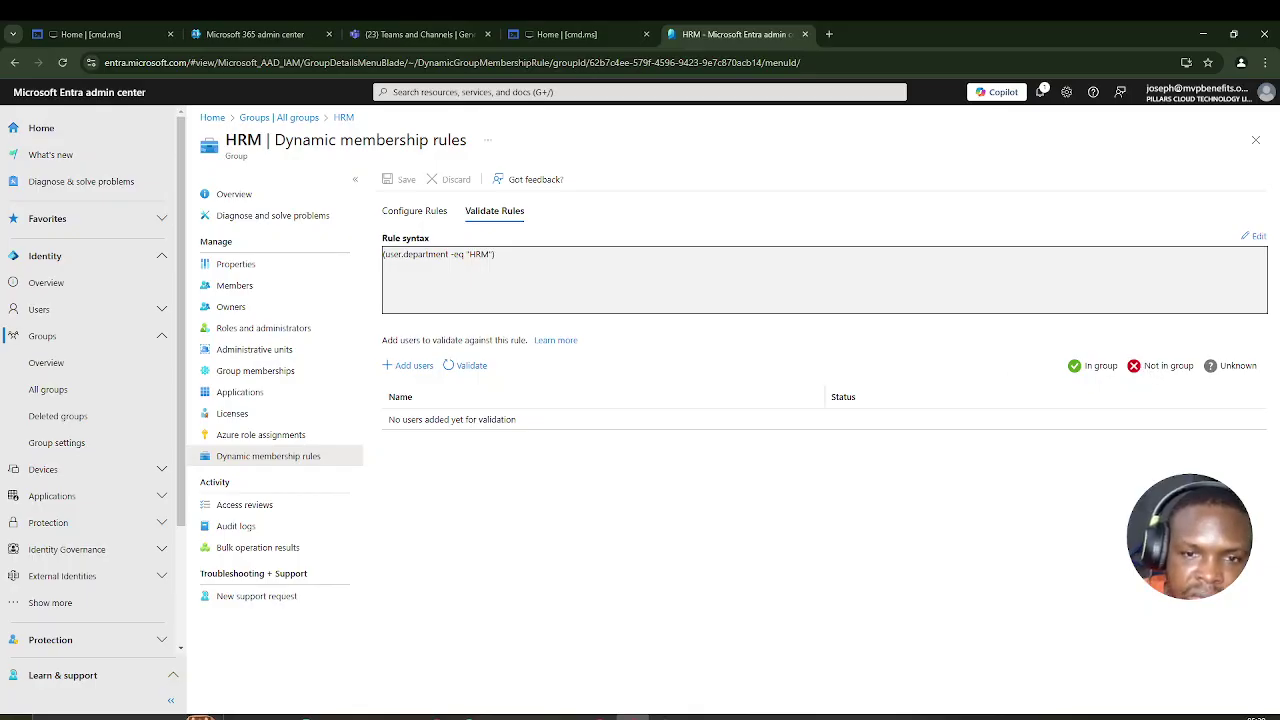
pyautogui.click(408, 366)
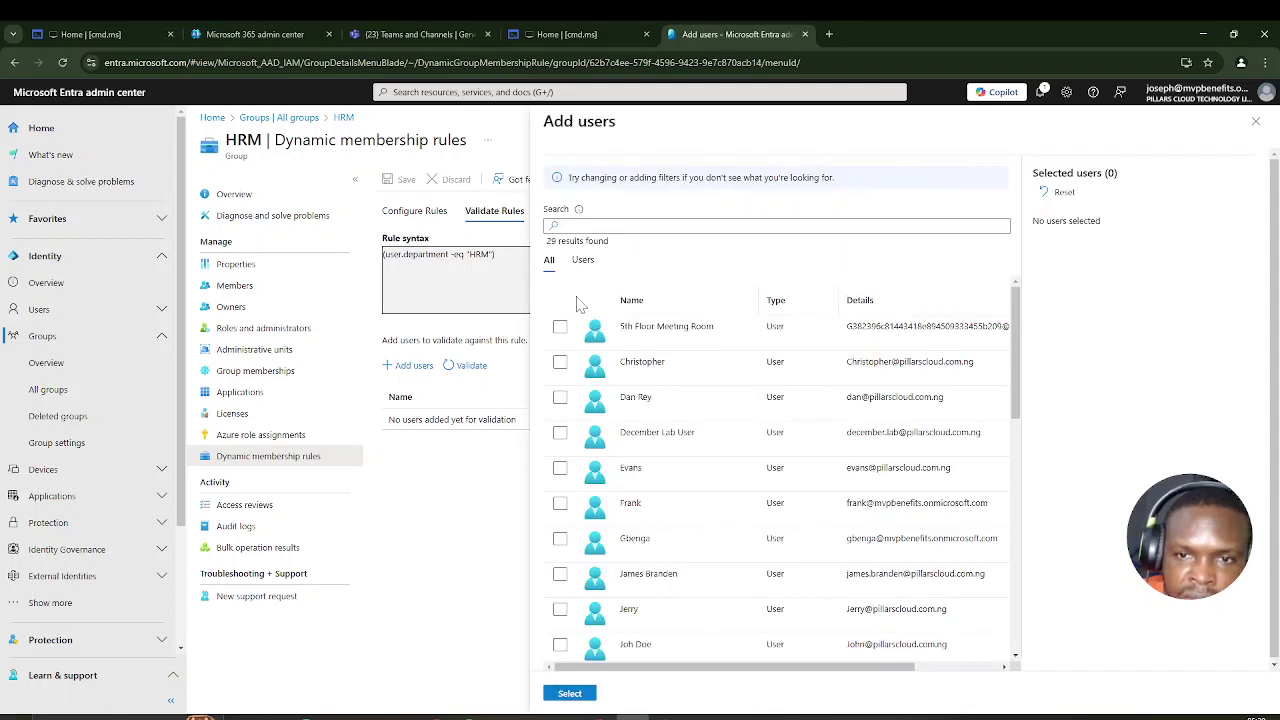
pyautogui.click(560, 363)
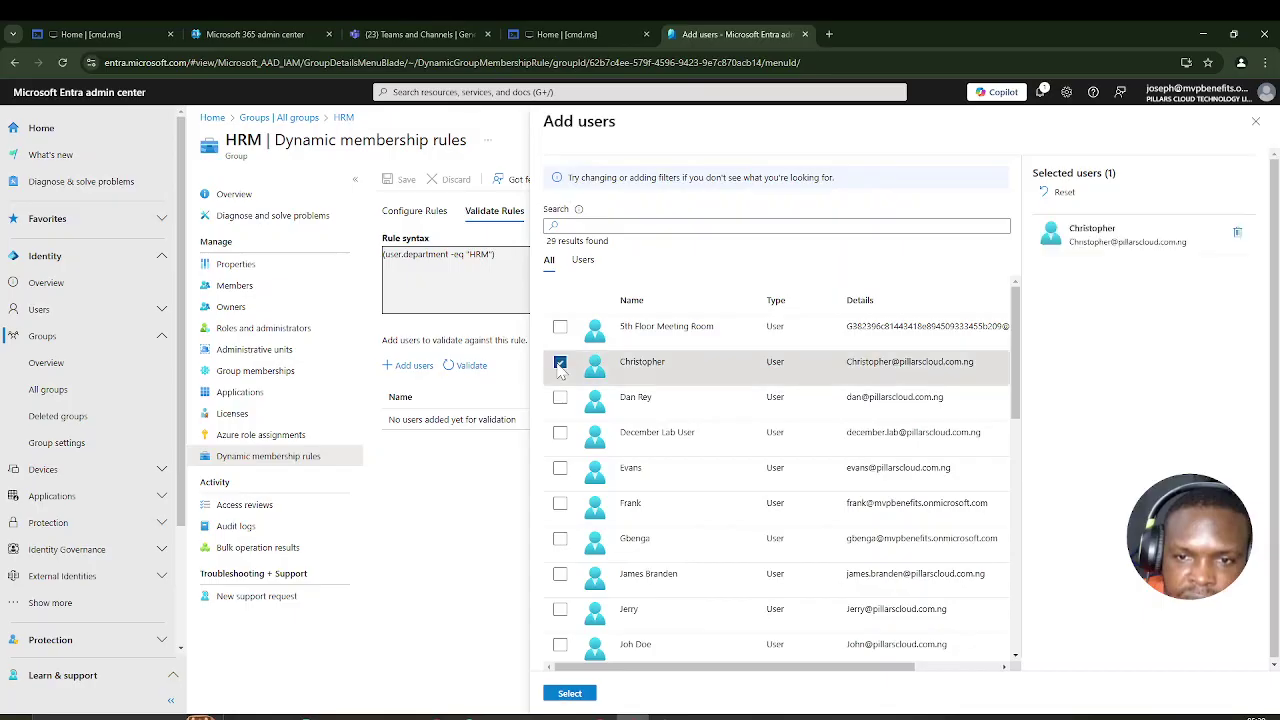
pyautogui.click(560, 398)
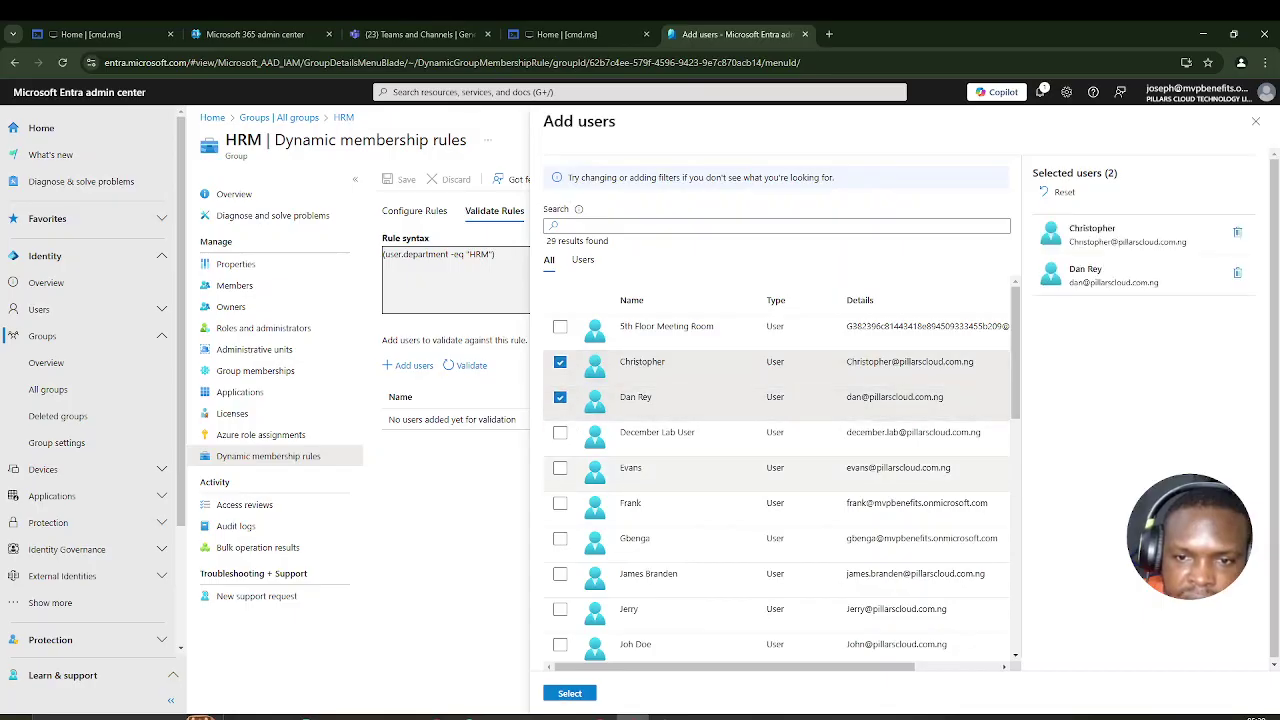
pyautogui.click(560, 469)
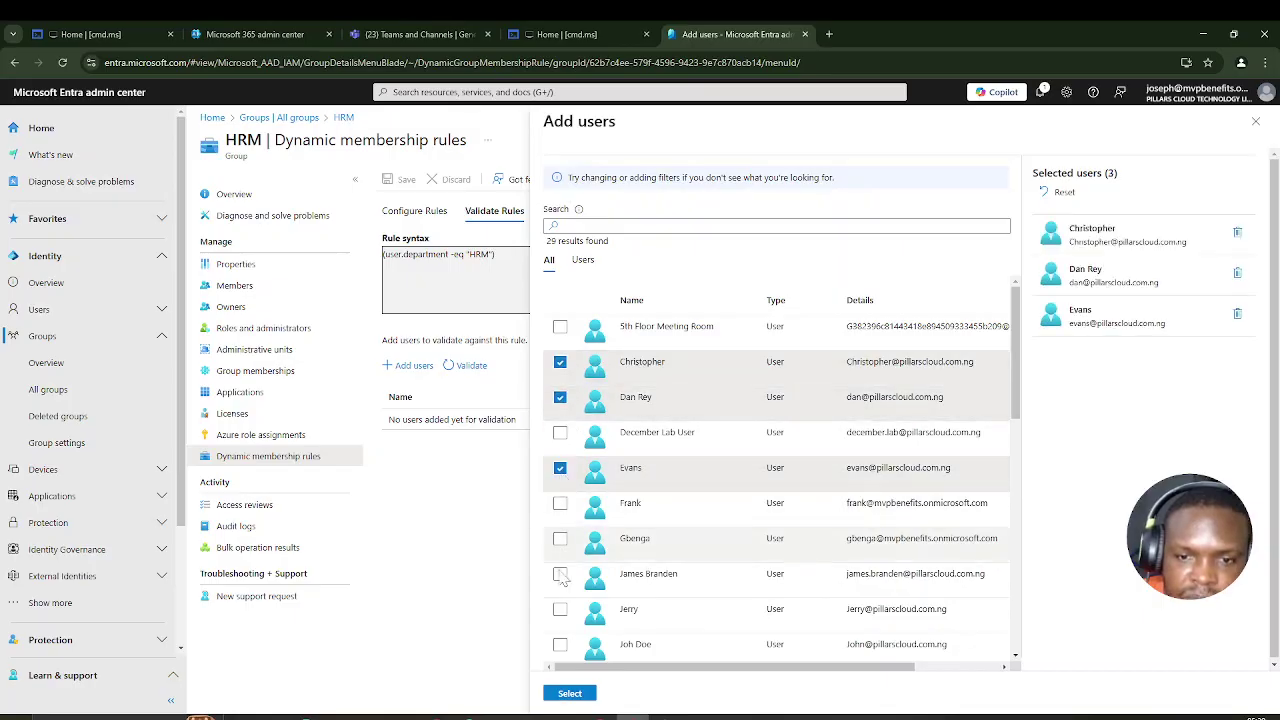
pyautogui.click(569, 694)
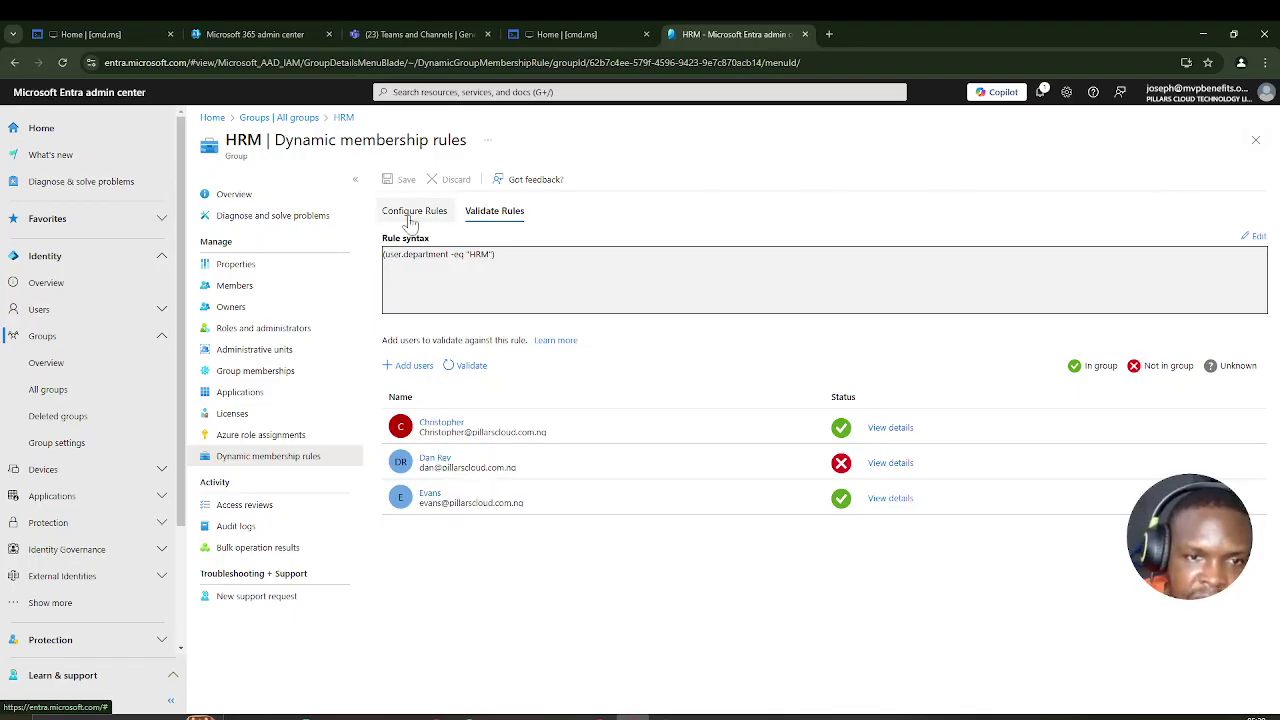
pyautogui.click(237, 288)
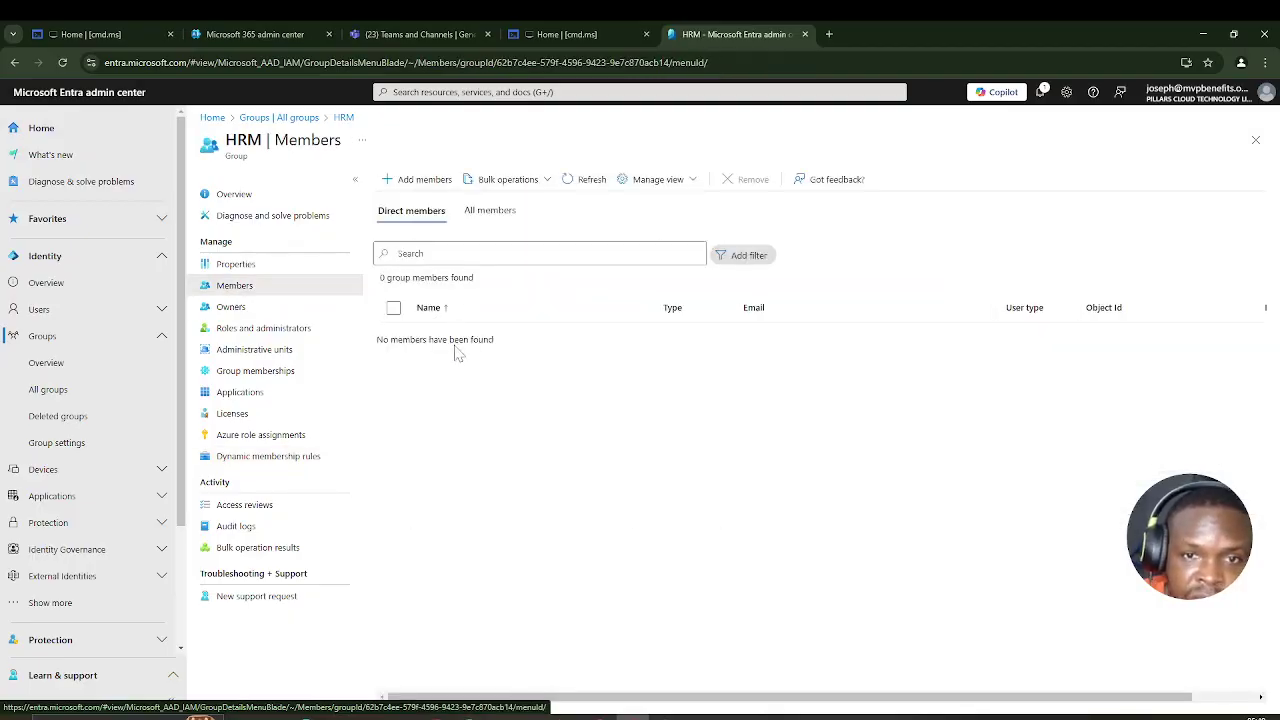
# Step: Refresh HRM's Members page to reveal five auto-added members, then go to the Teams tab
pyautogui.click(64, 63)
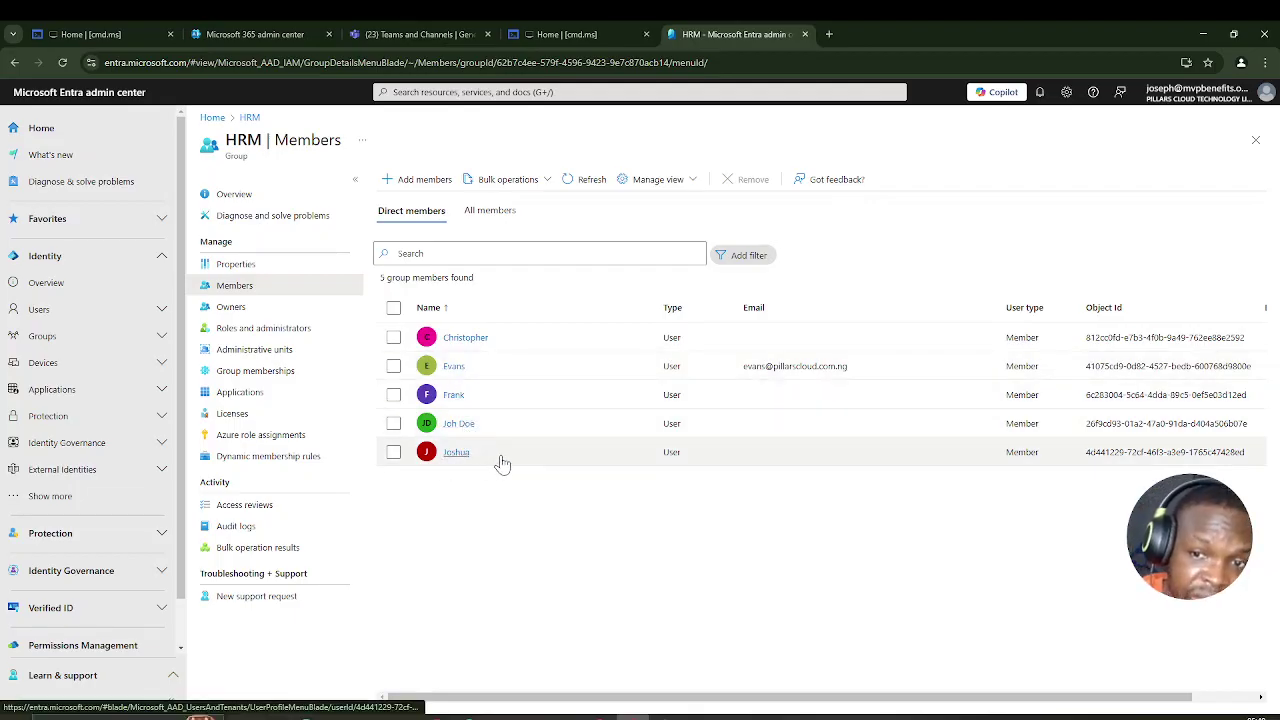
pyautogui.click(414, 35)
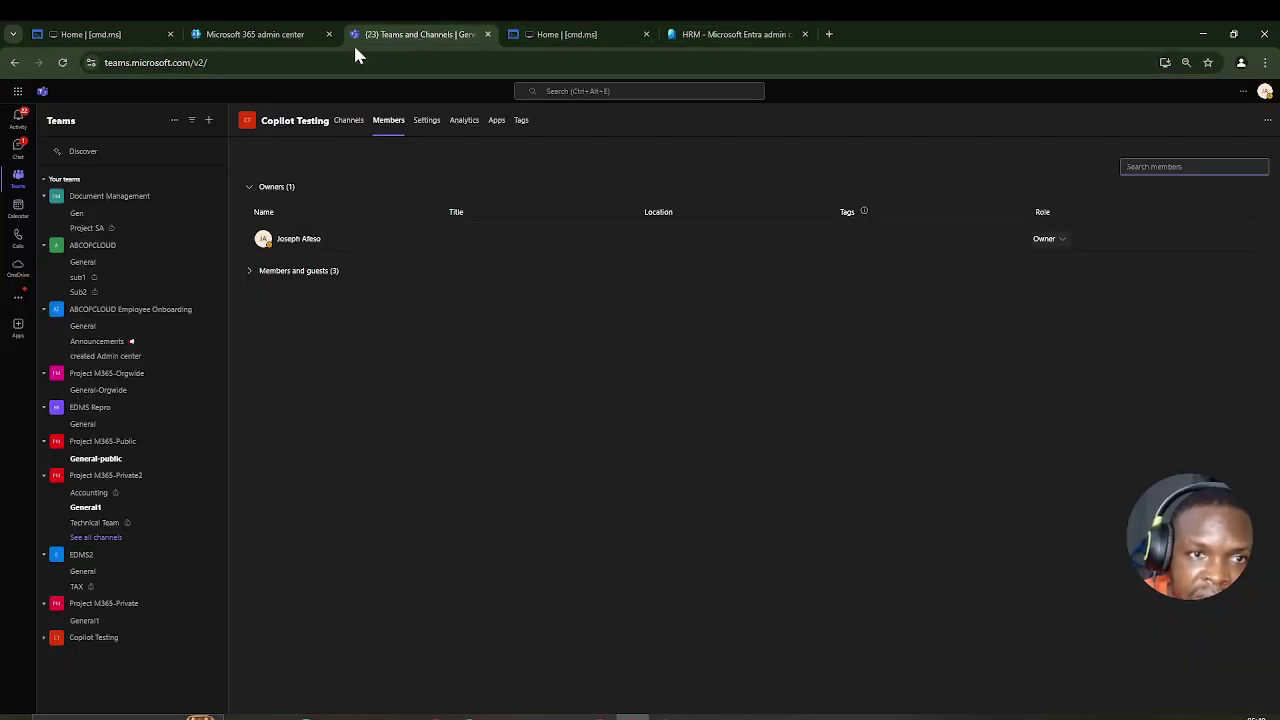
# Step: Reload Teams and return to the teams list with Copilot Testing's General channel
pyautogui.click(63, 64)
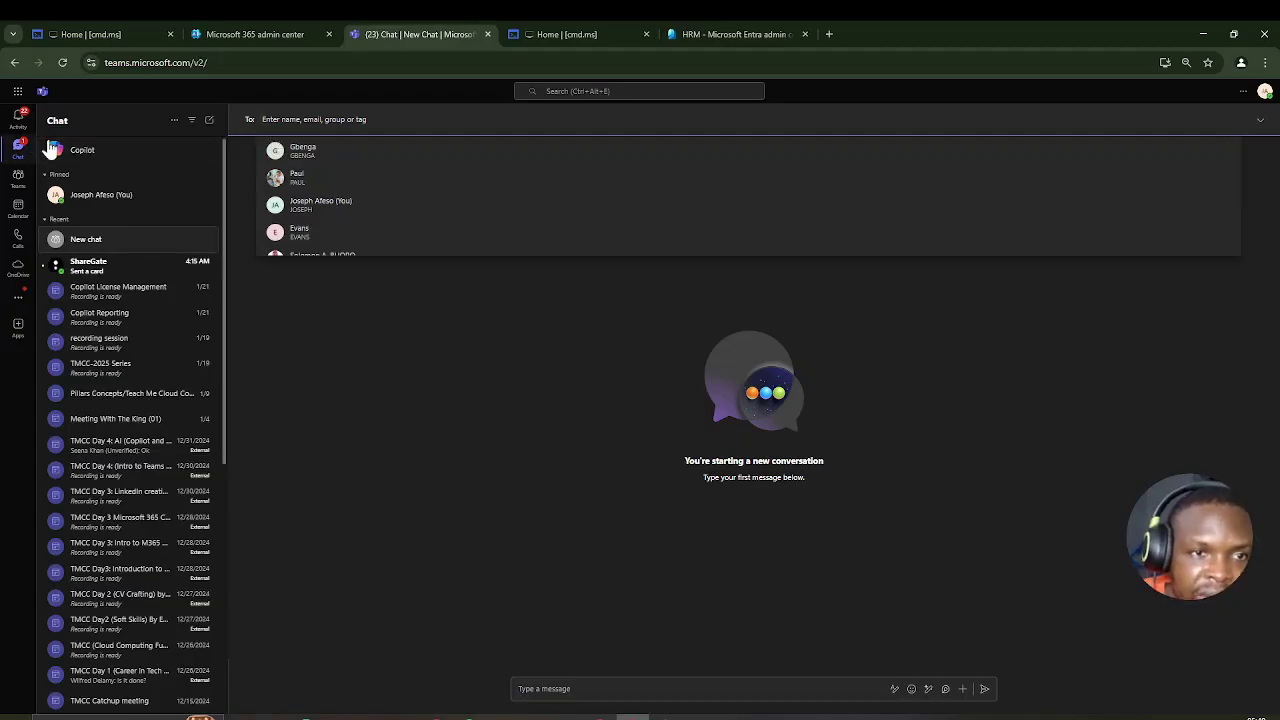
pyautogui.click(19, 180)
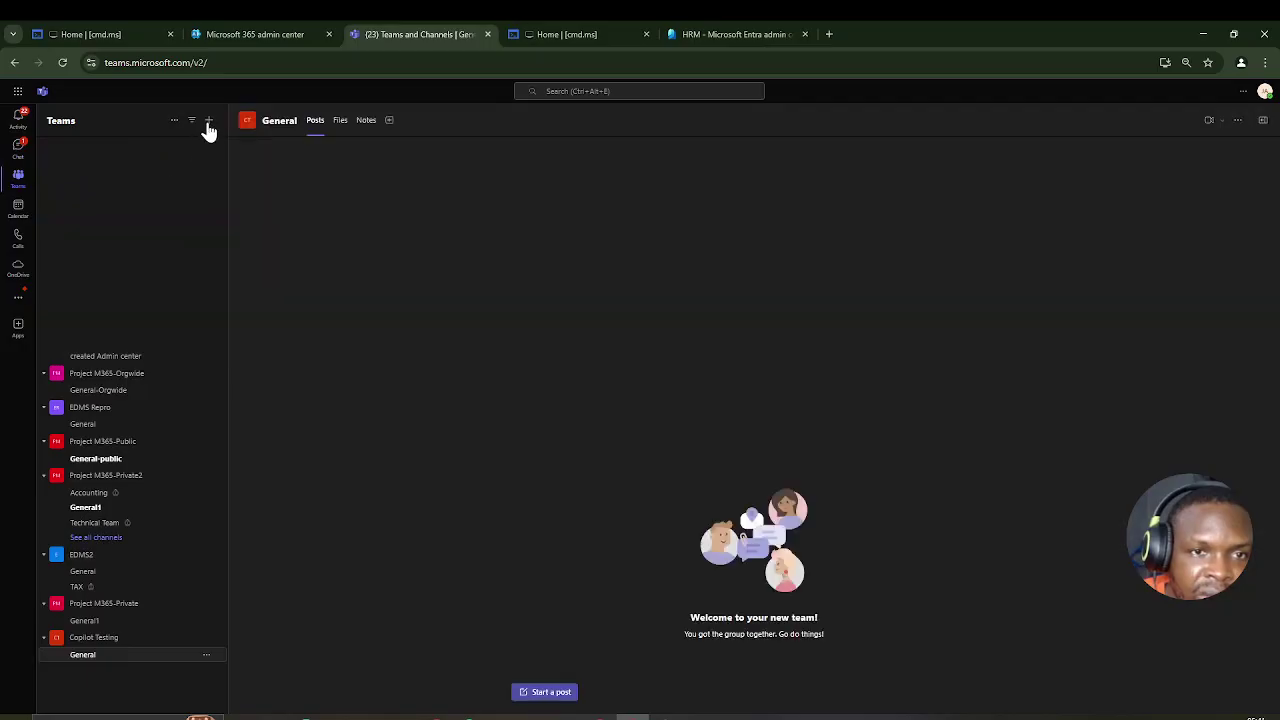
# Step: Create a new Teams team from the existing HRM Microsoft 365 group
pyautogui.click(208, 121)
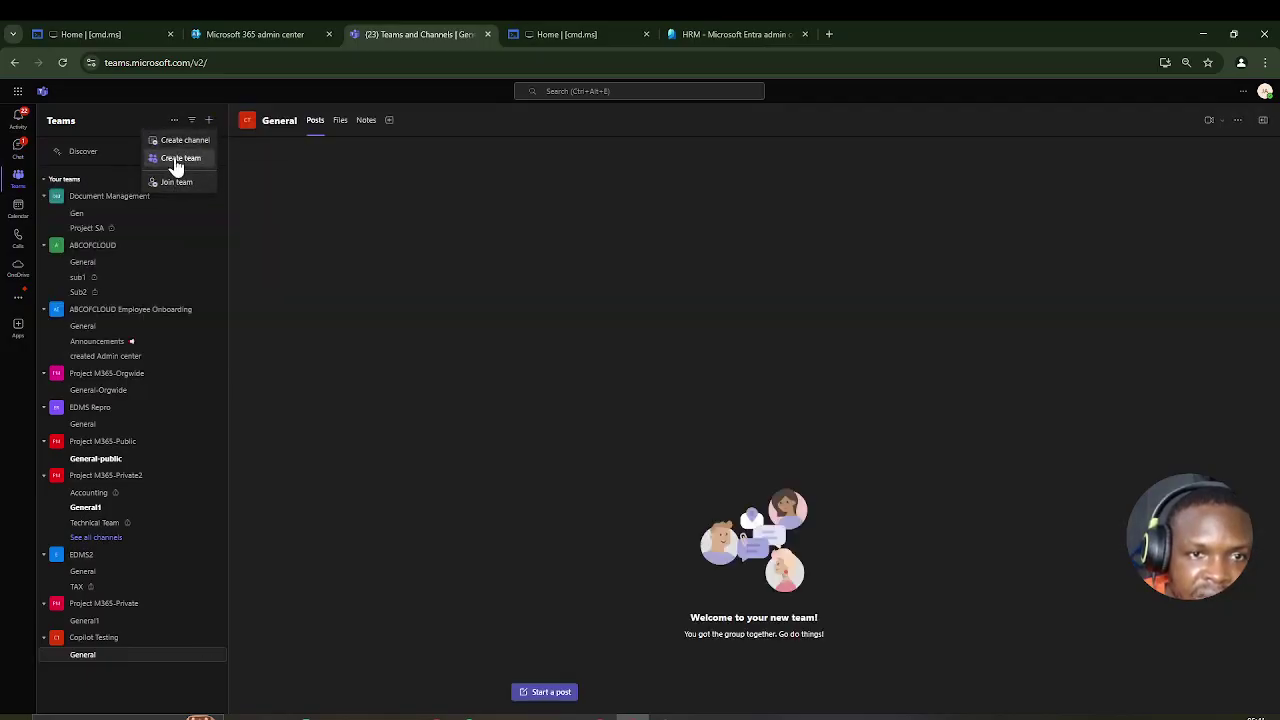
pyautogui.click(175, 160)
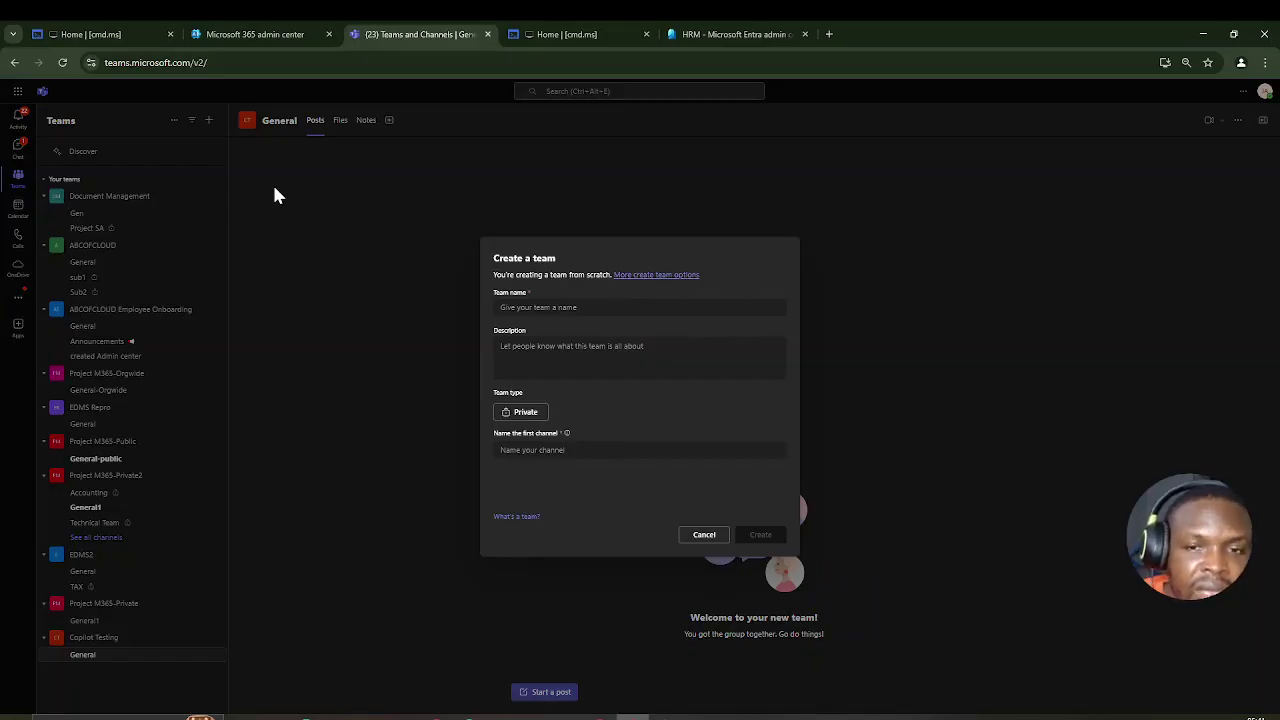
pyautogui.click(637, 284)
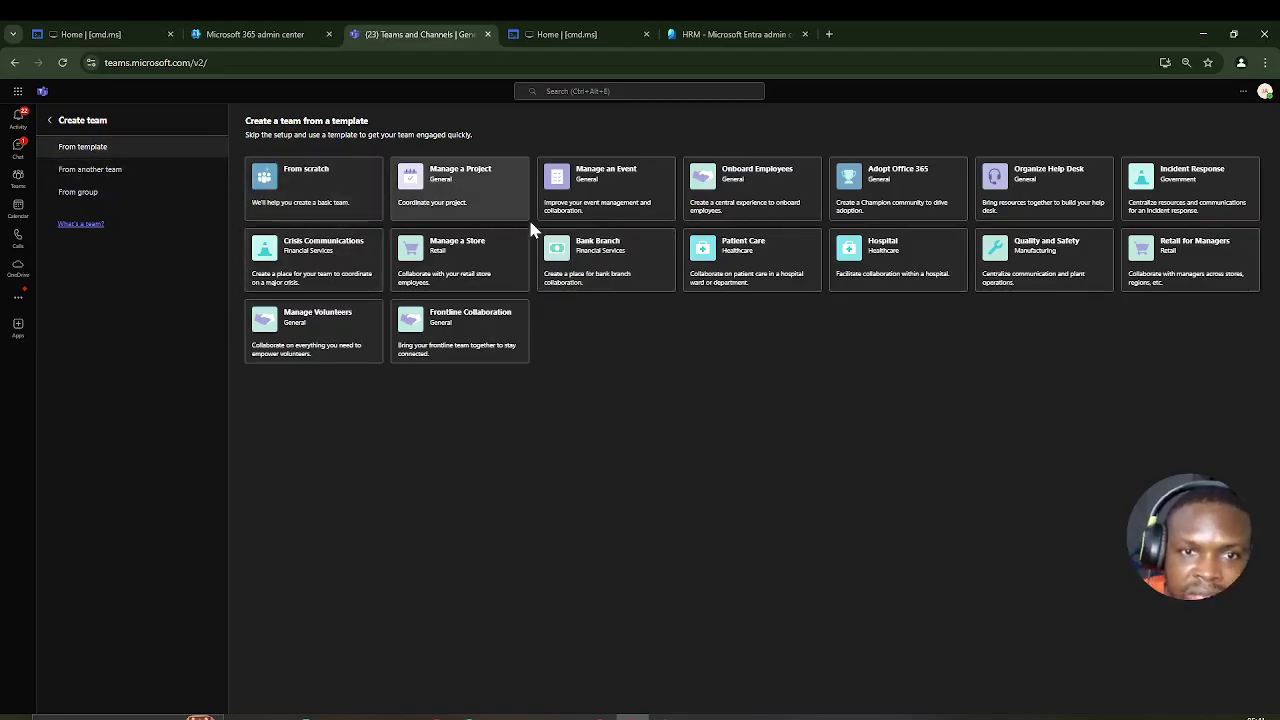
pyautogui.click(80, 194)
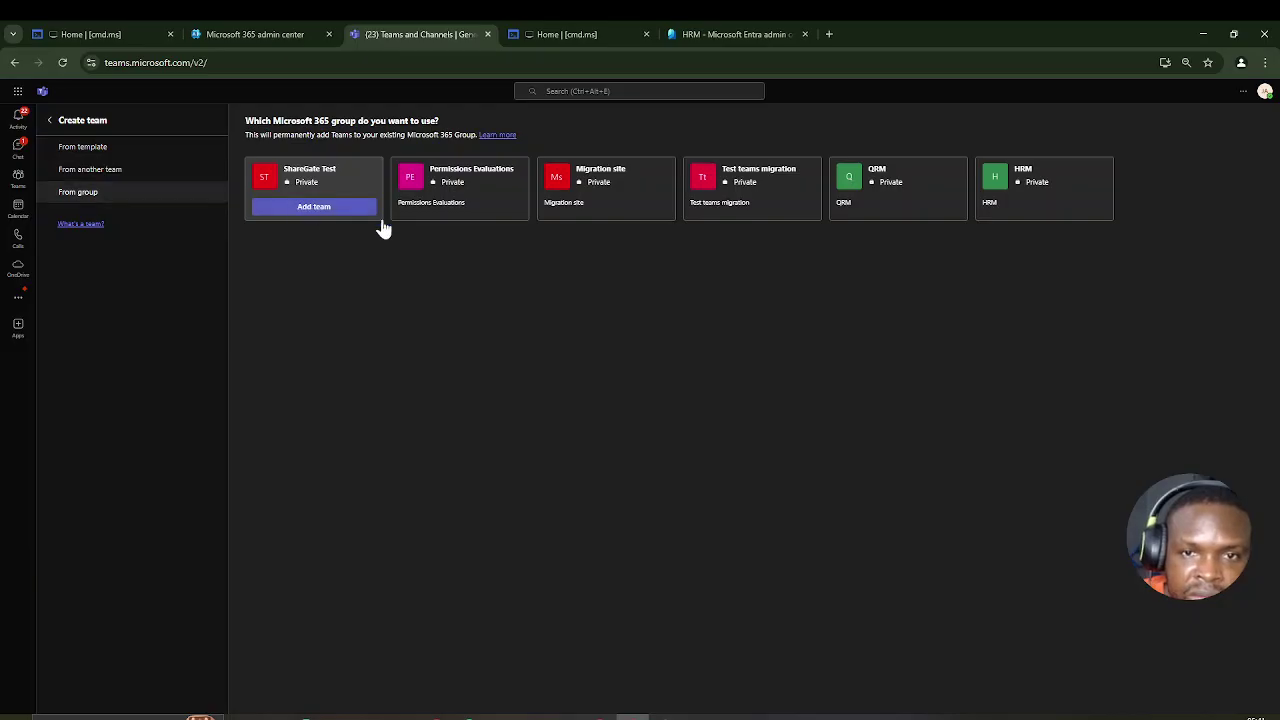
pyautogui.moveTo(998, 207)
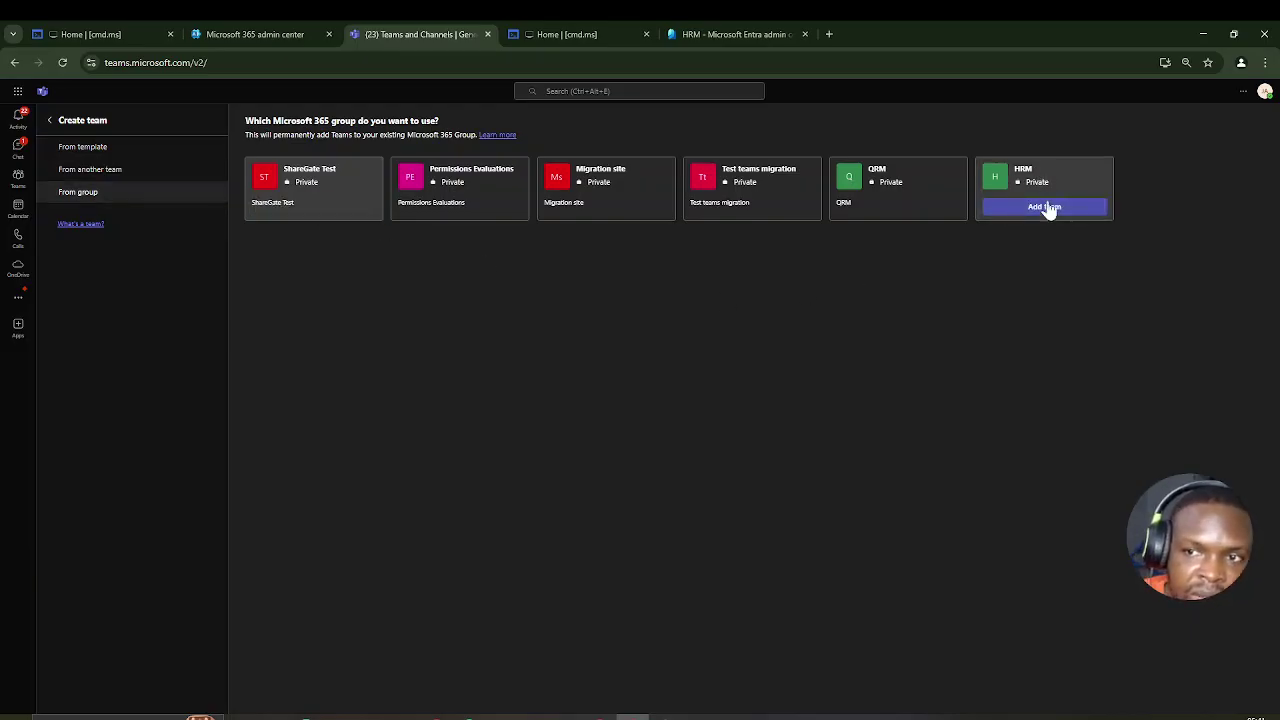
pyautogui.click(1043, 208)
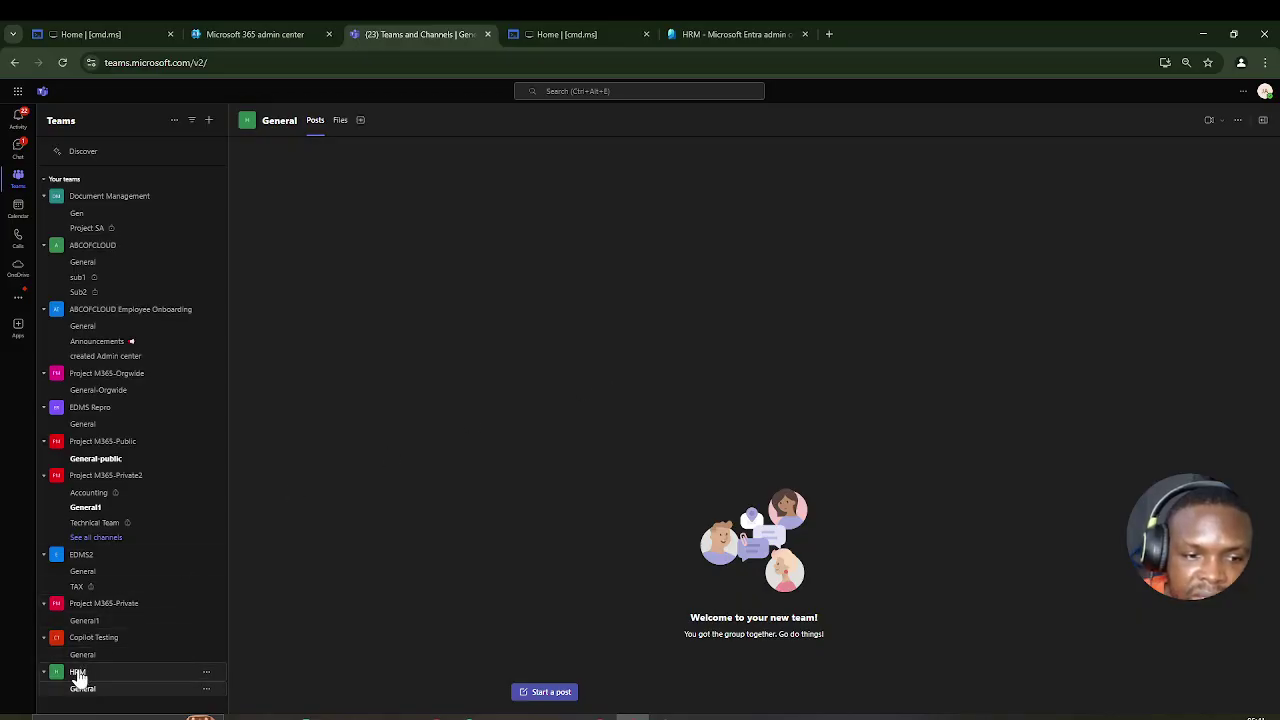
# Step: Review the HRM team's members and guests under Manage team, then open EDMS Repro's options
pyautogui.click(207, 680)
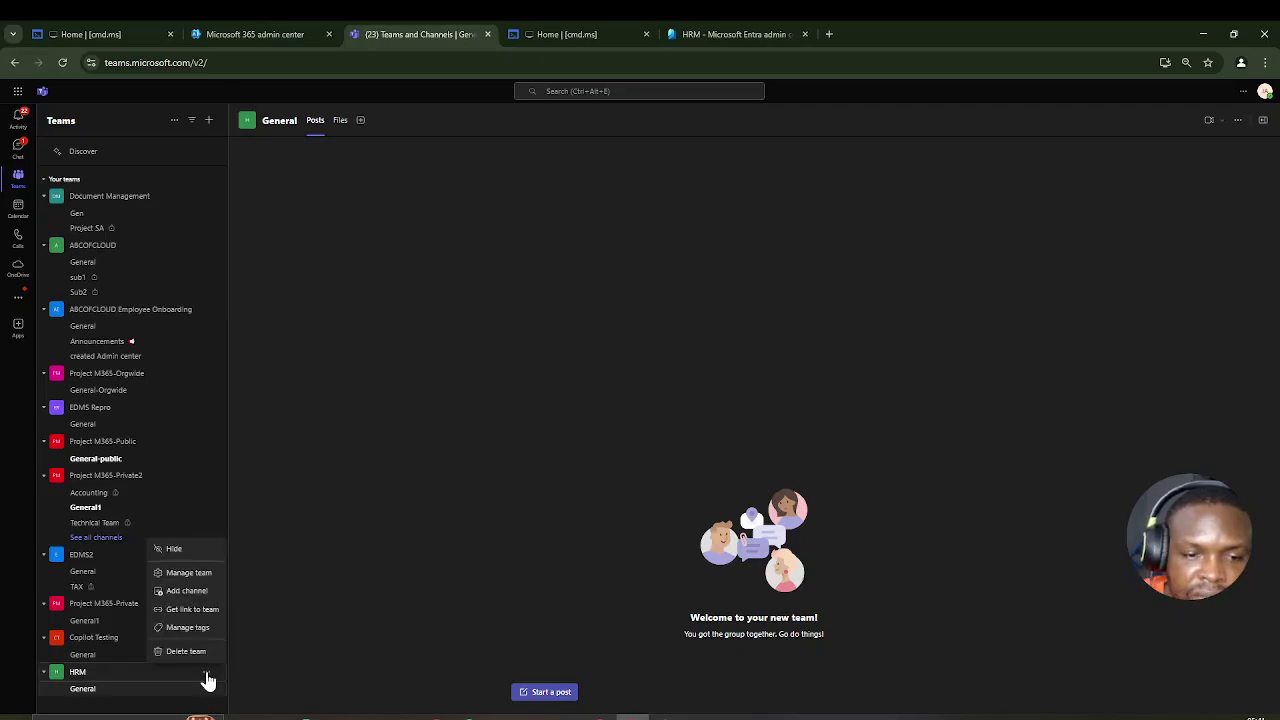
pyautogui.click(192, 575)
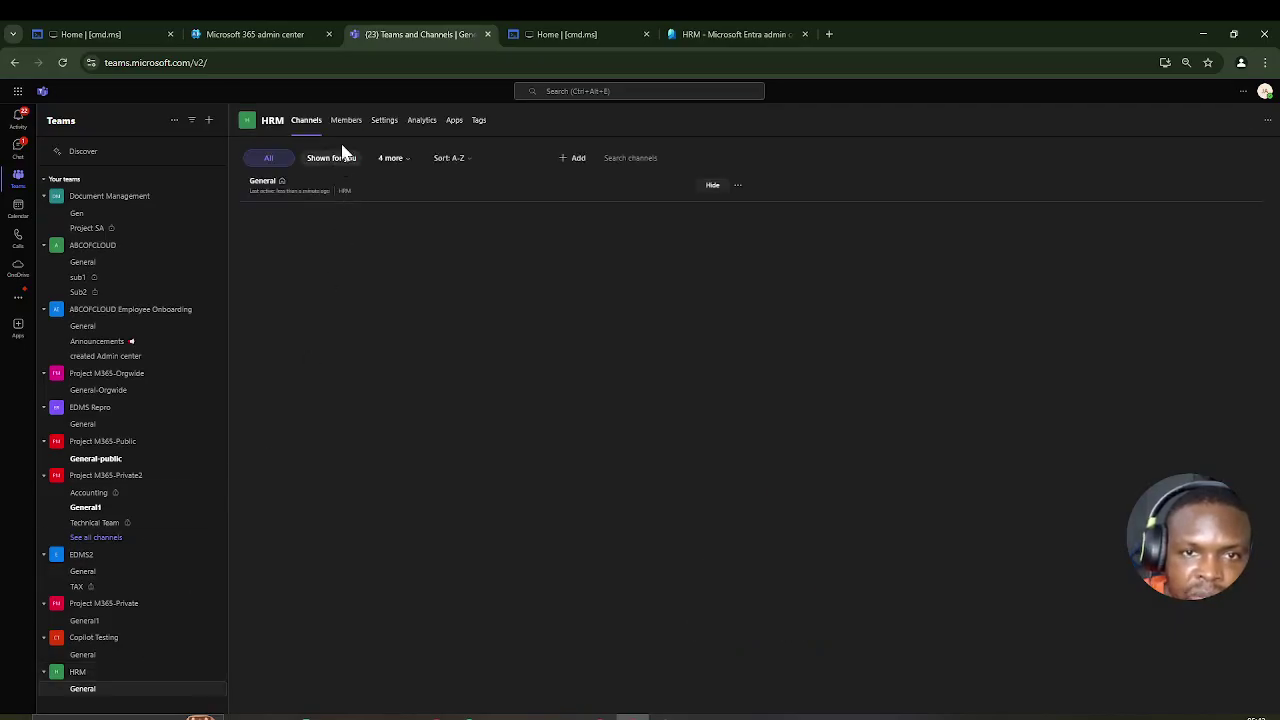
pyautogui.click(345, 122)
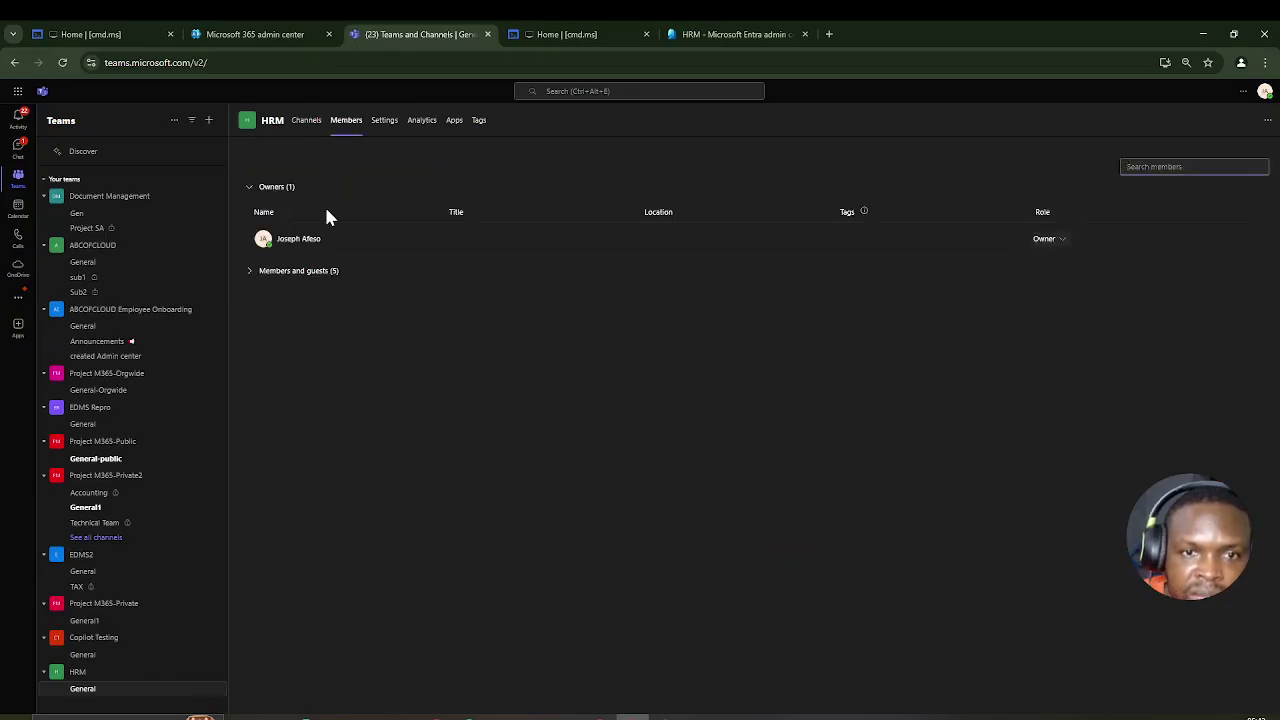
pyautogui.click(251, 273)
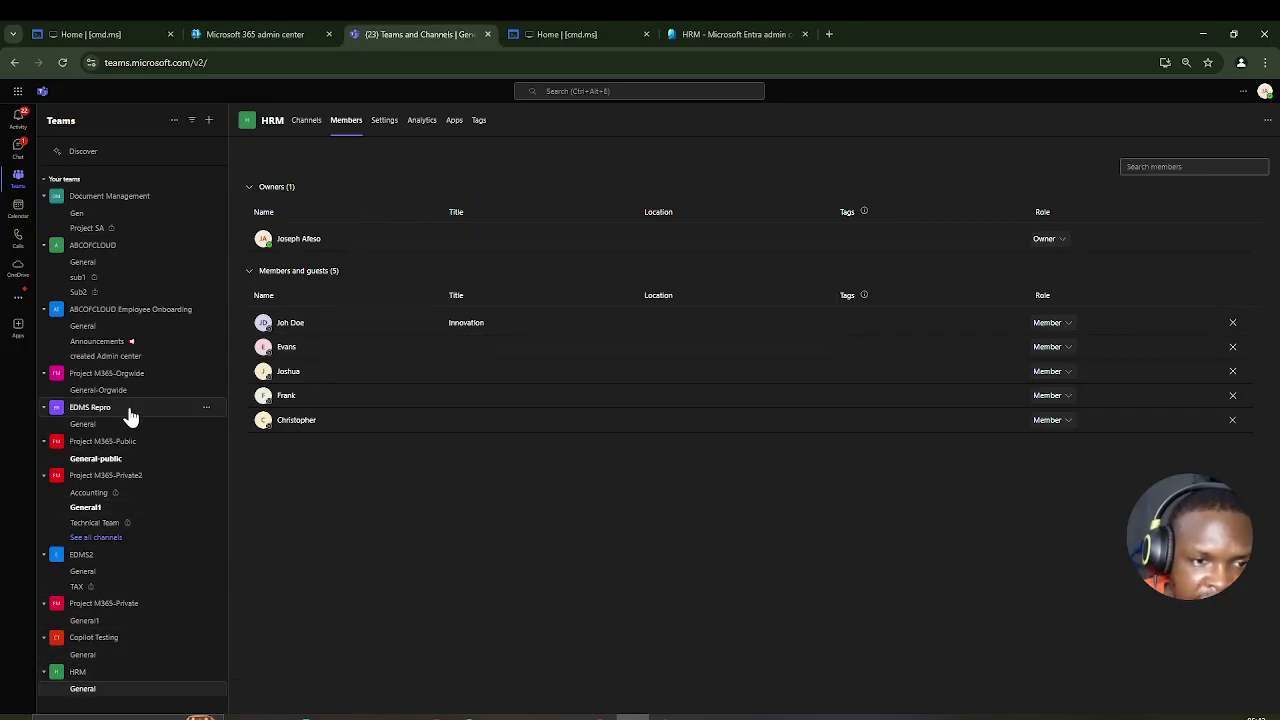
pyautogui.click(207, 416)
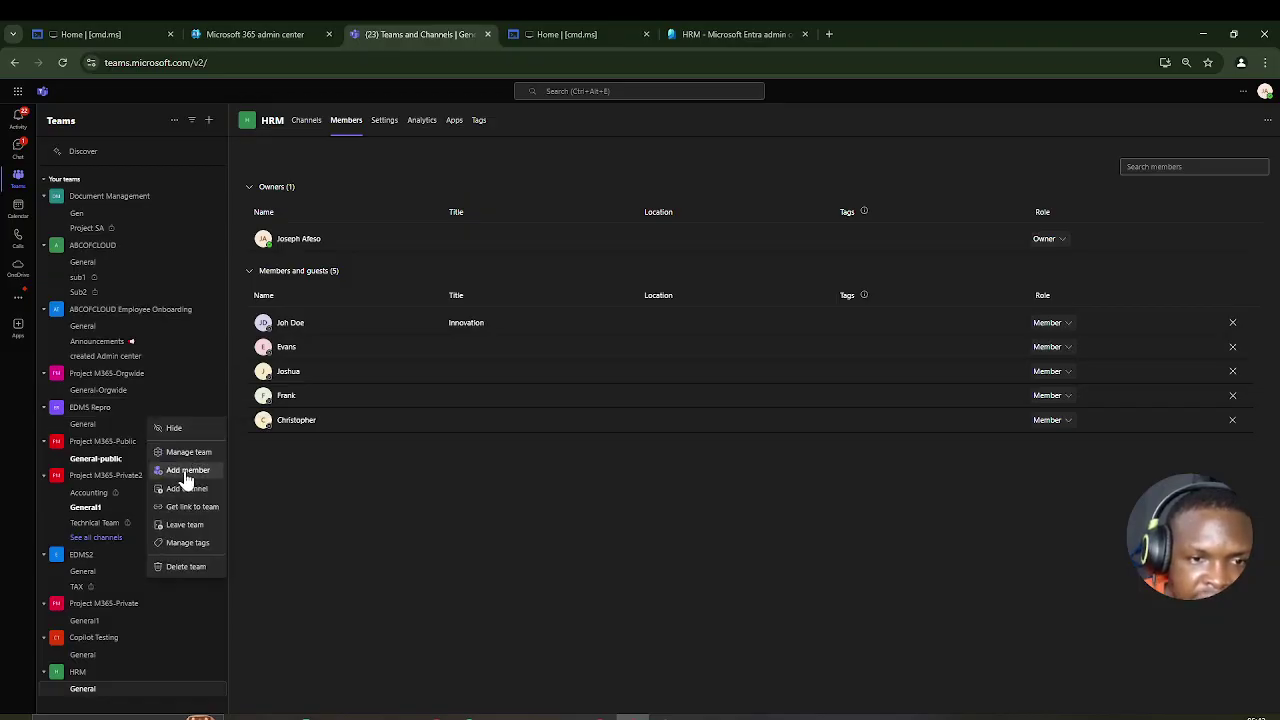
# Step: View EDMS Repro's members, cancel adding a member, then open the HRM team's options
pyautogui.click(188, 454)
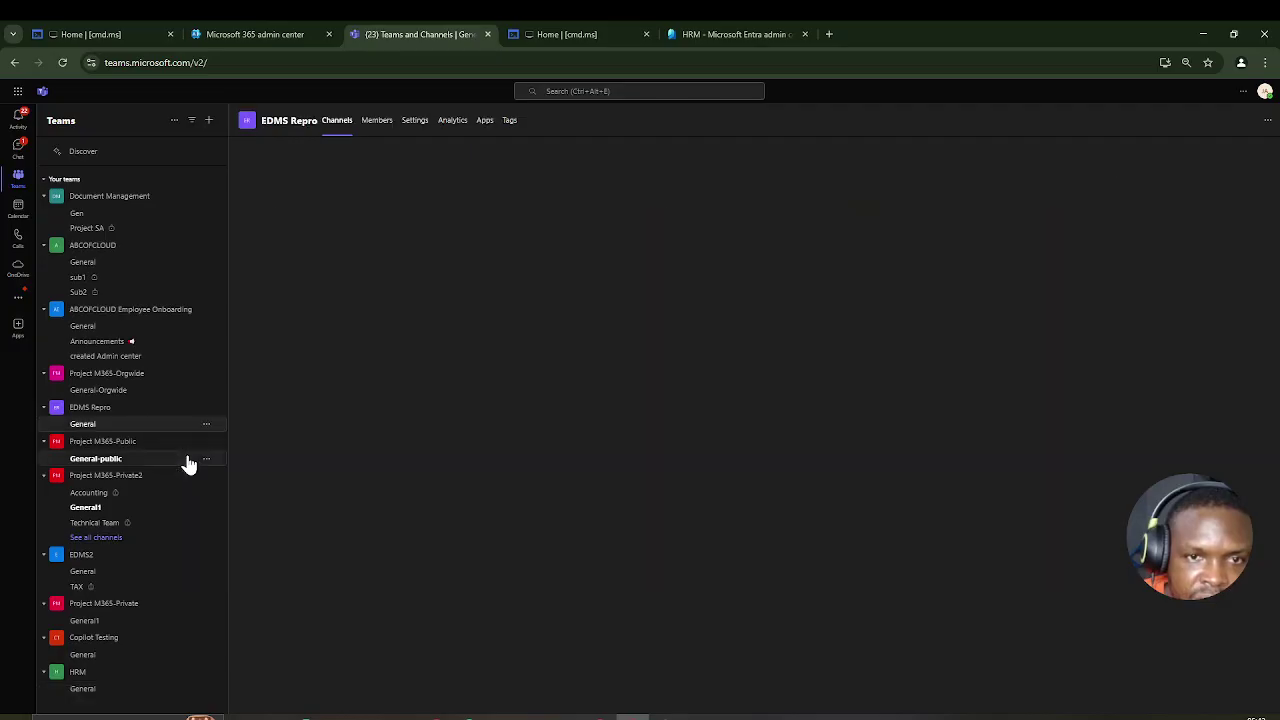
pyautogui.click(378, 121)
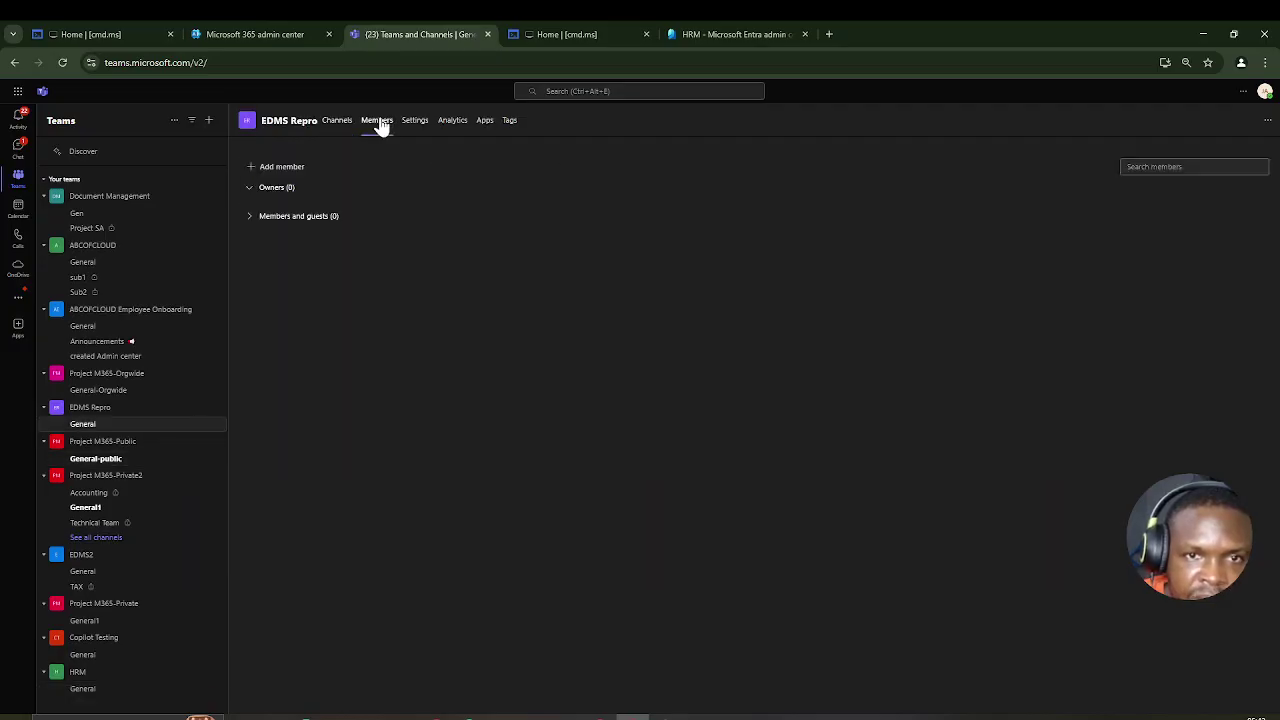
pyautogui.click(279, 168)
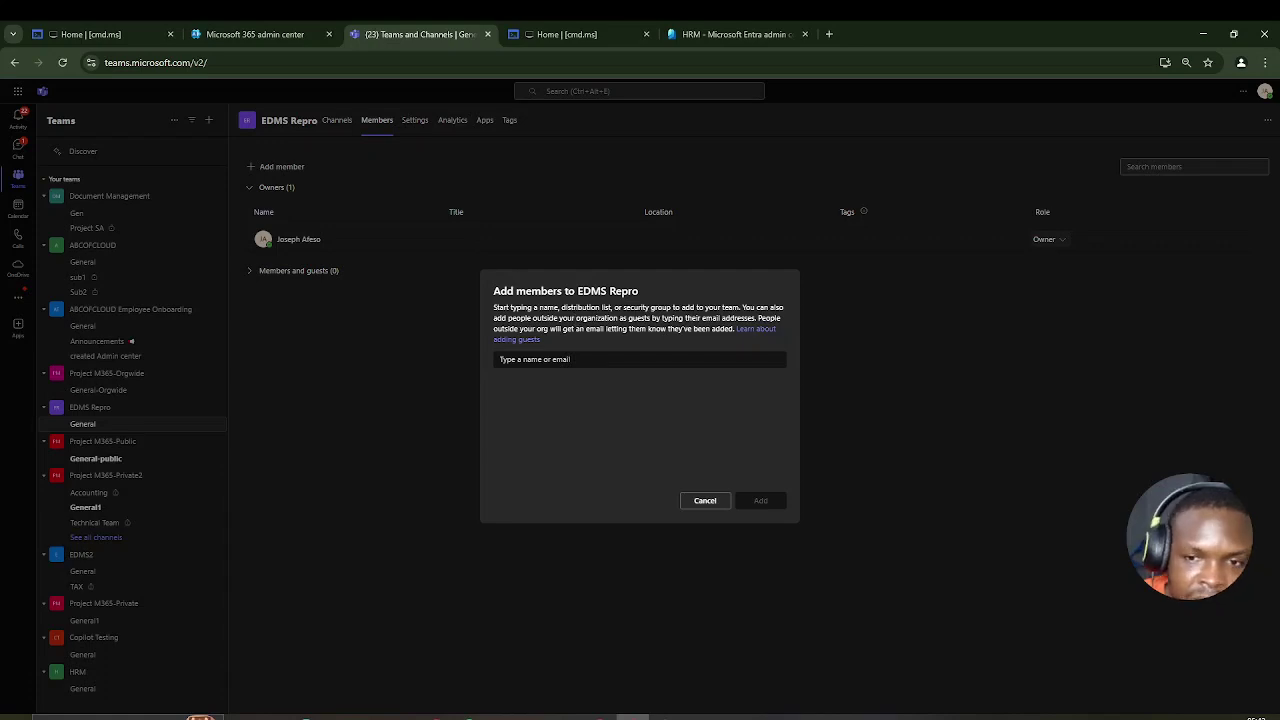
pyautogui.click(703, 503)
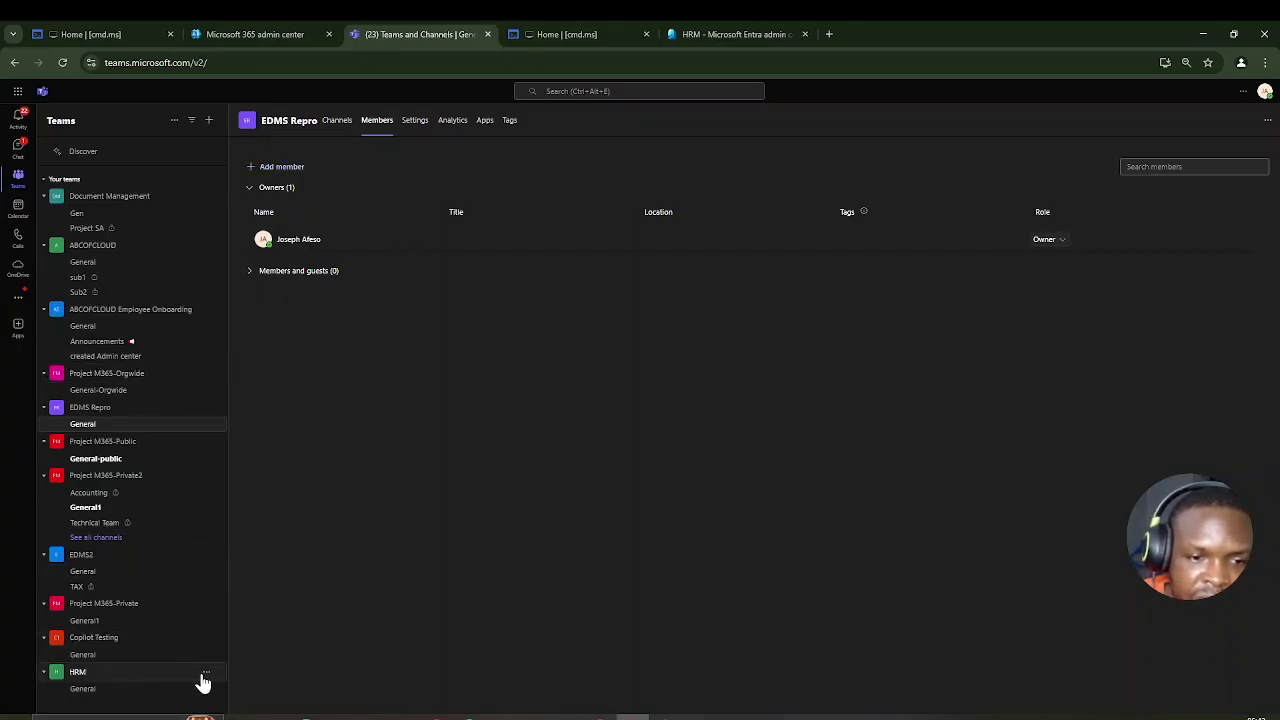
pyautogui.click(205, 678)
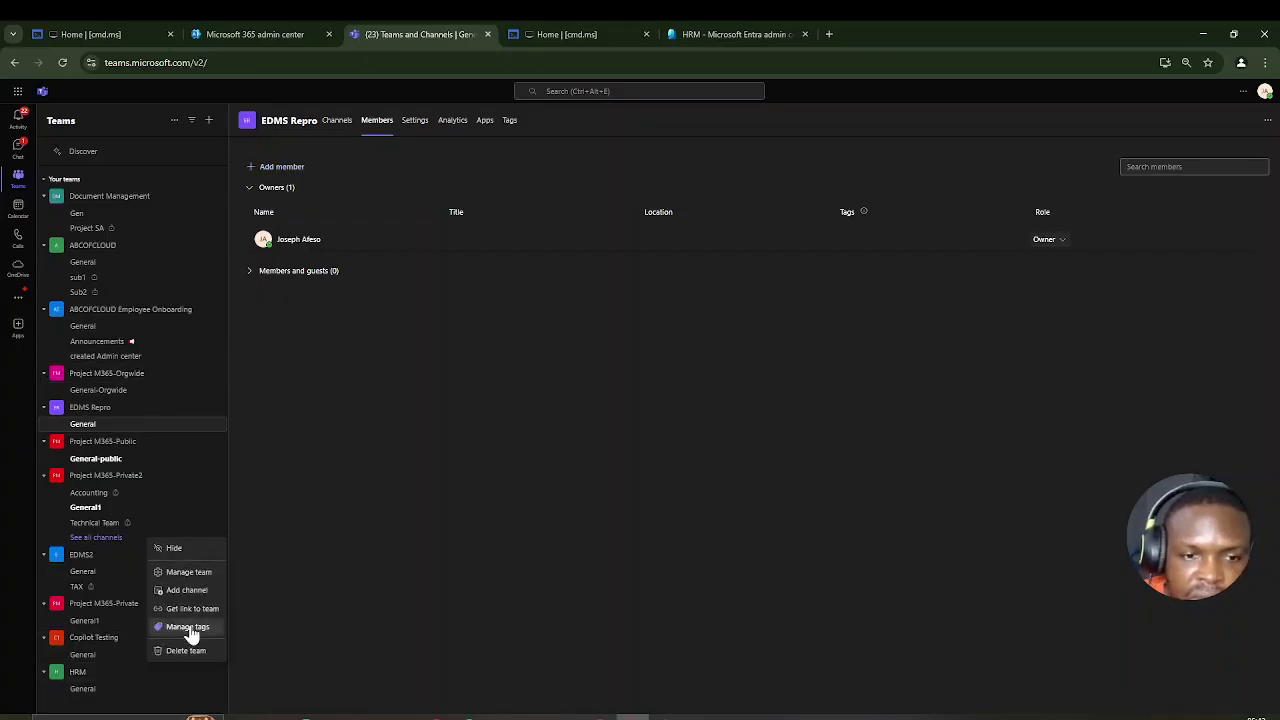
# Step: Check the HRM team's five members without changing roles, then return to Entra's HRM members page
pyautogui.click(187, 572)
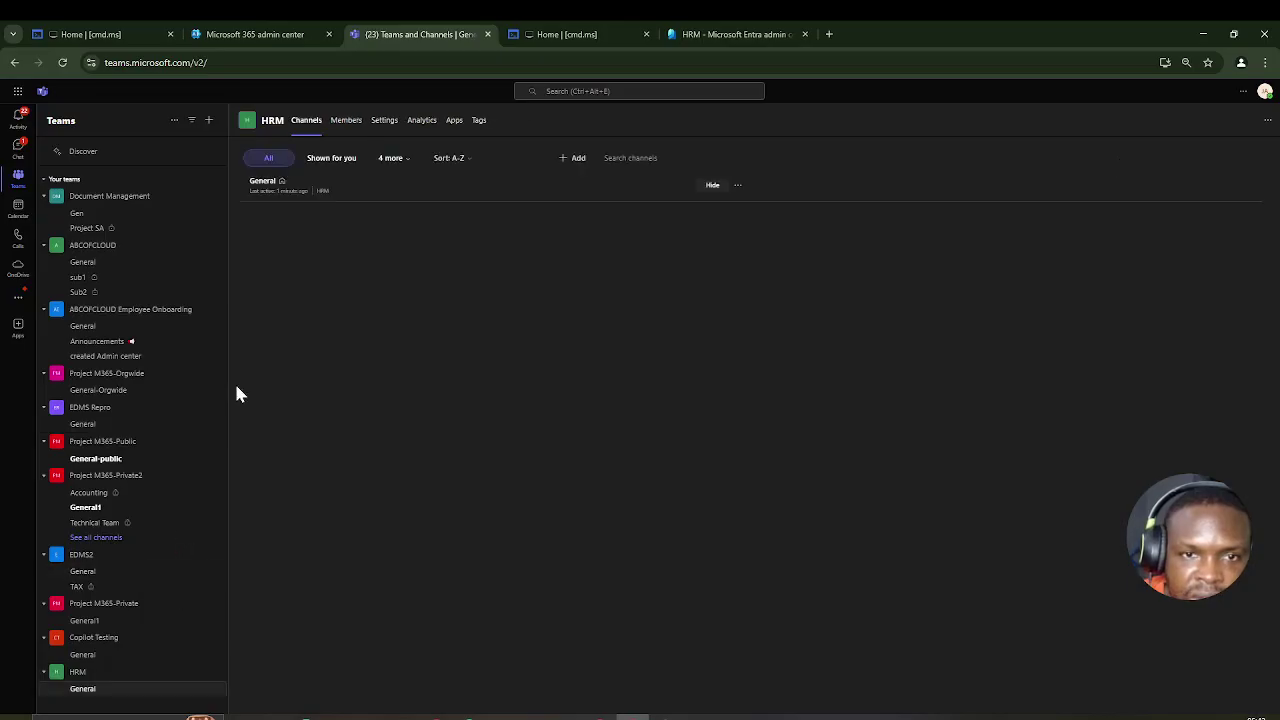
pyautogui.click(345, 121)
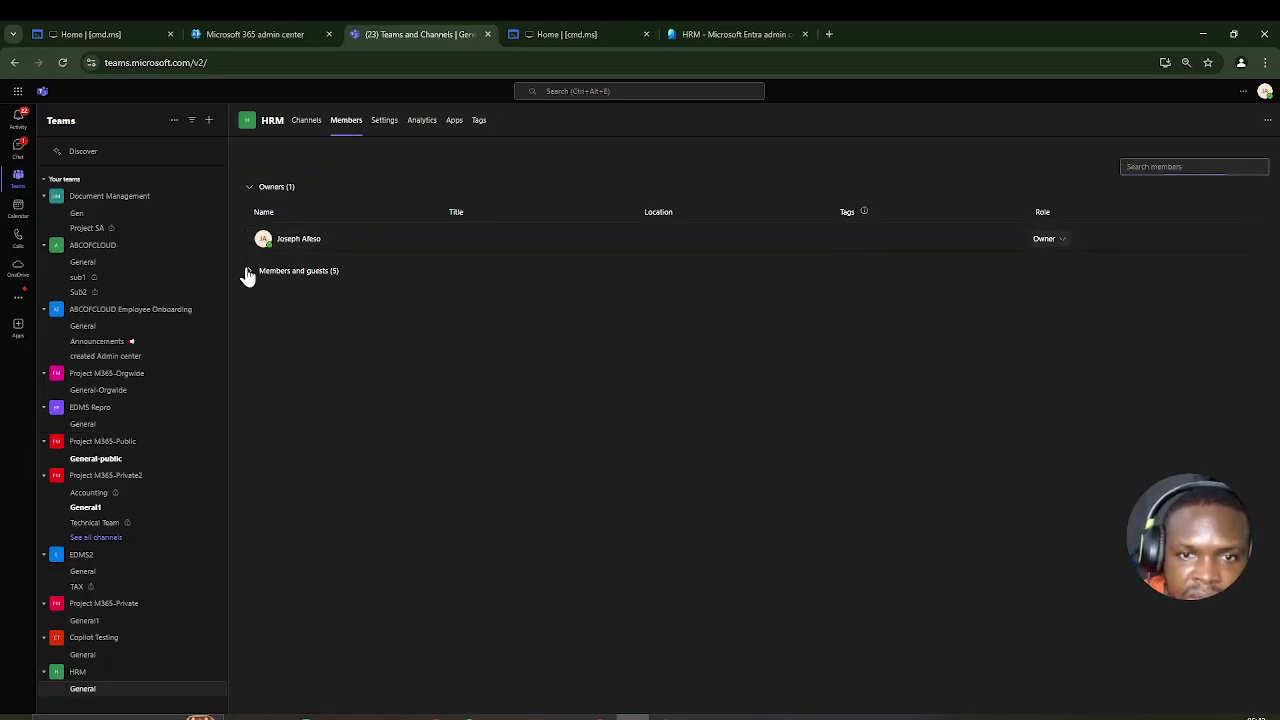
pyautogui.click(249, 271)
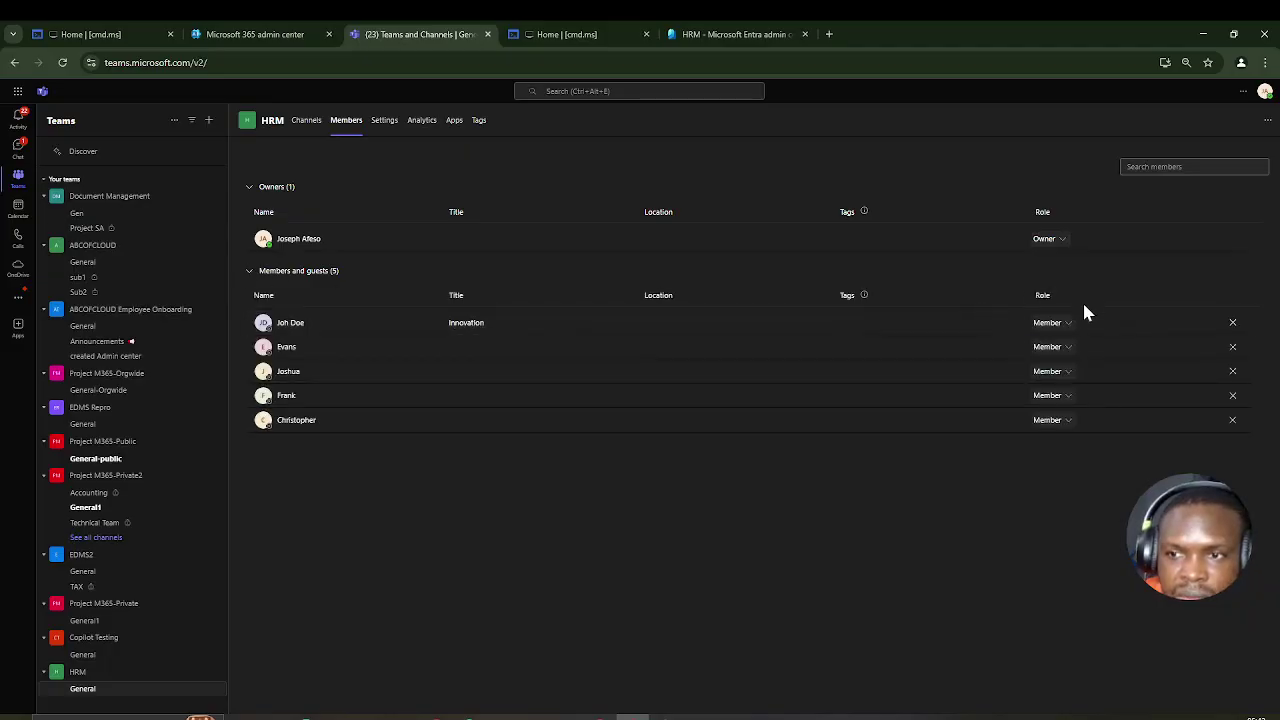
pyautogui.click(1067, 324)
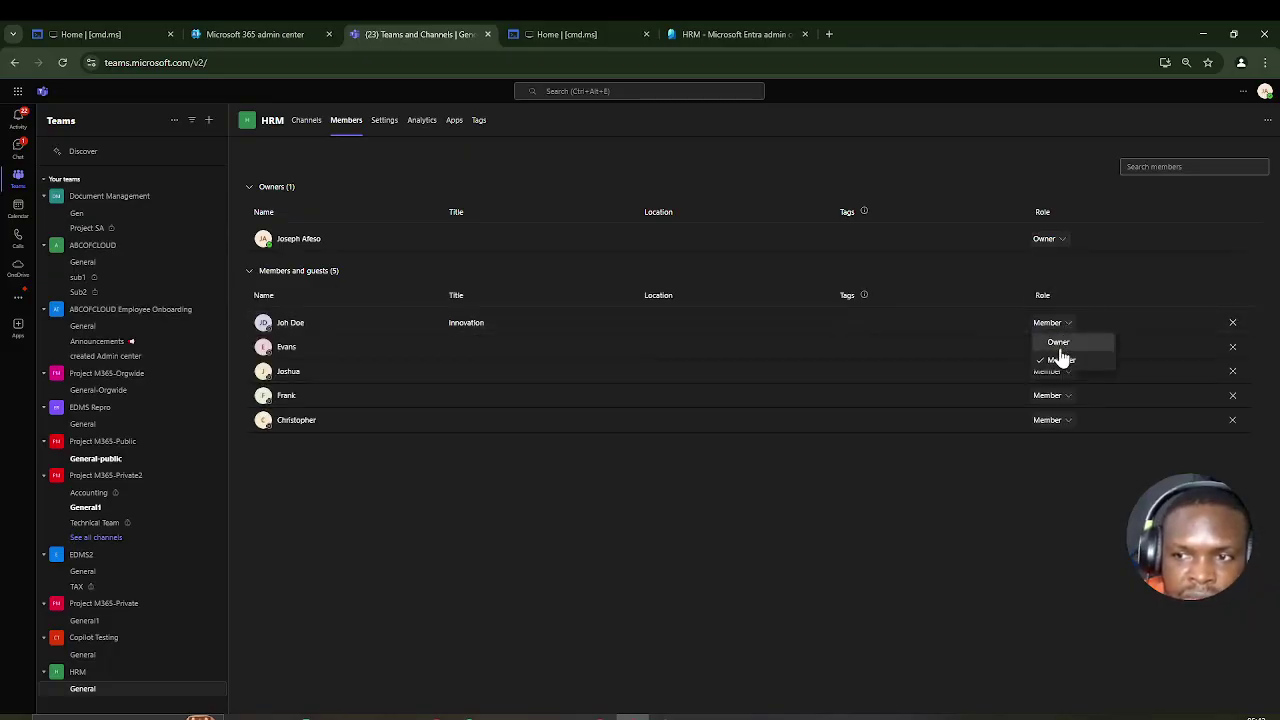
pyautogui.click(836, 534)
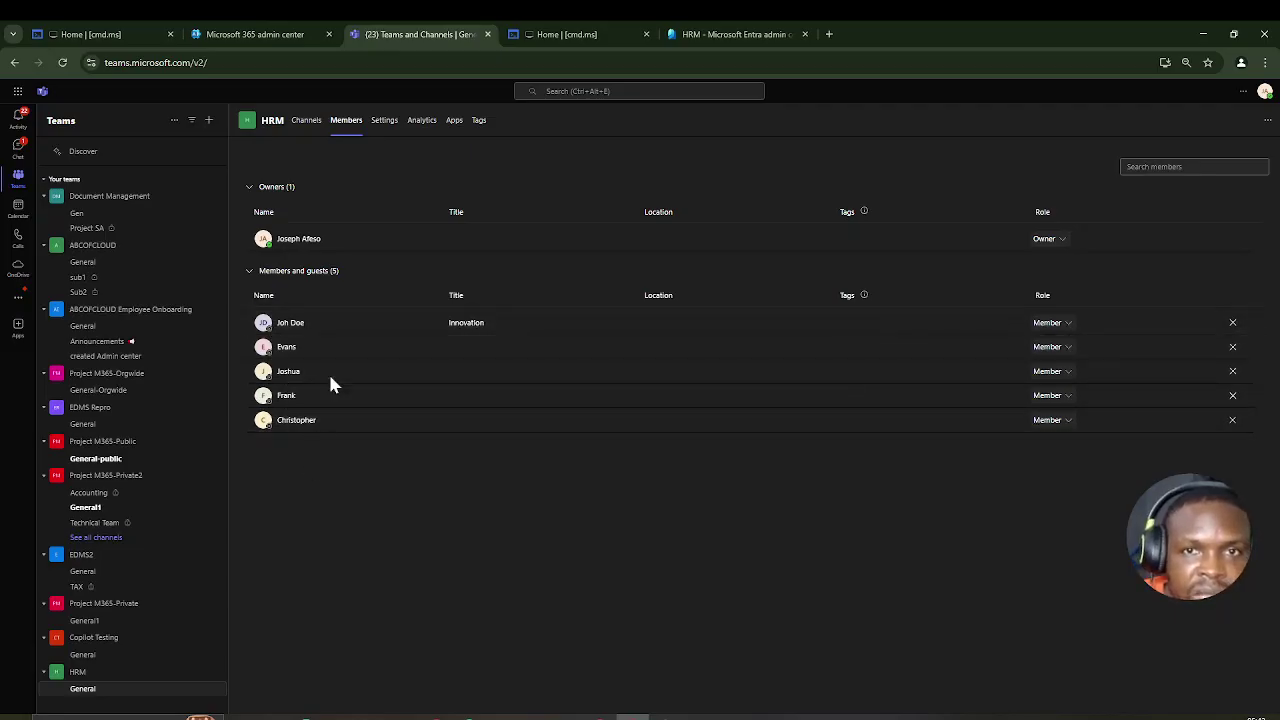
pyautogui.click(708, 42)
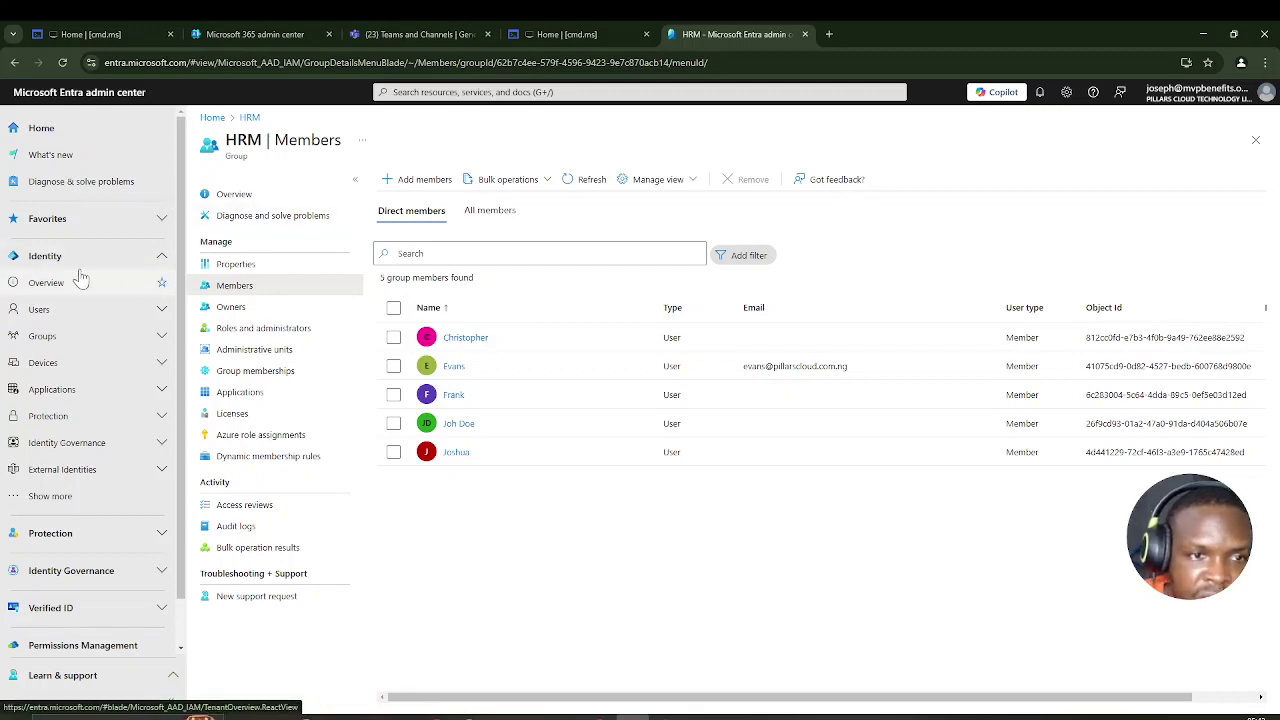
# Step: Create a new internal user with principal name and display name HRM and Department HRM
pyautogui.click(40, 309)
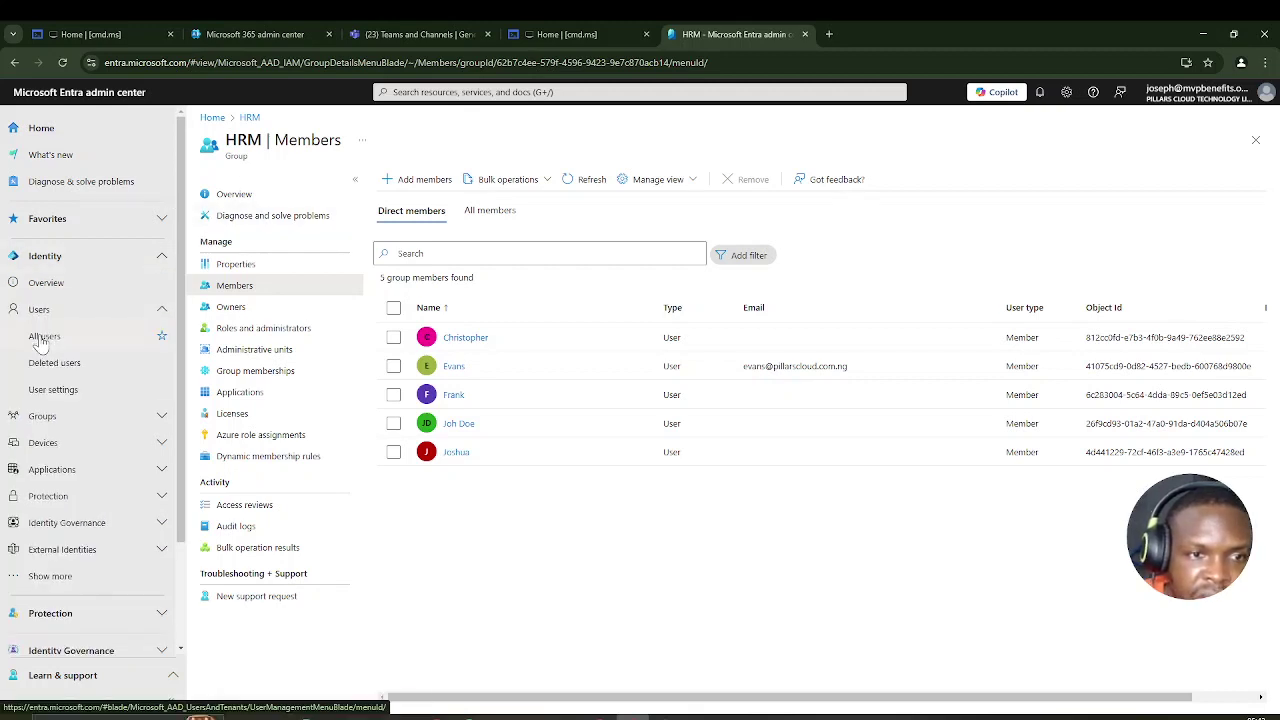
pyautogui.click(43, 337)
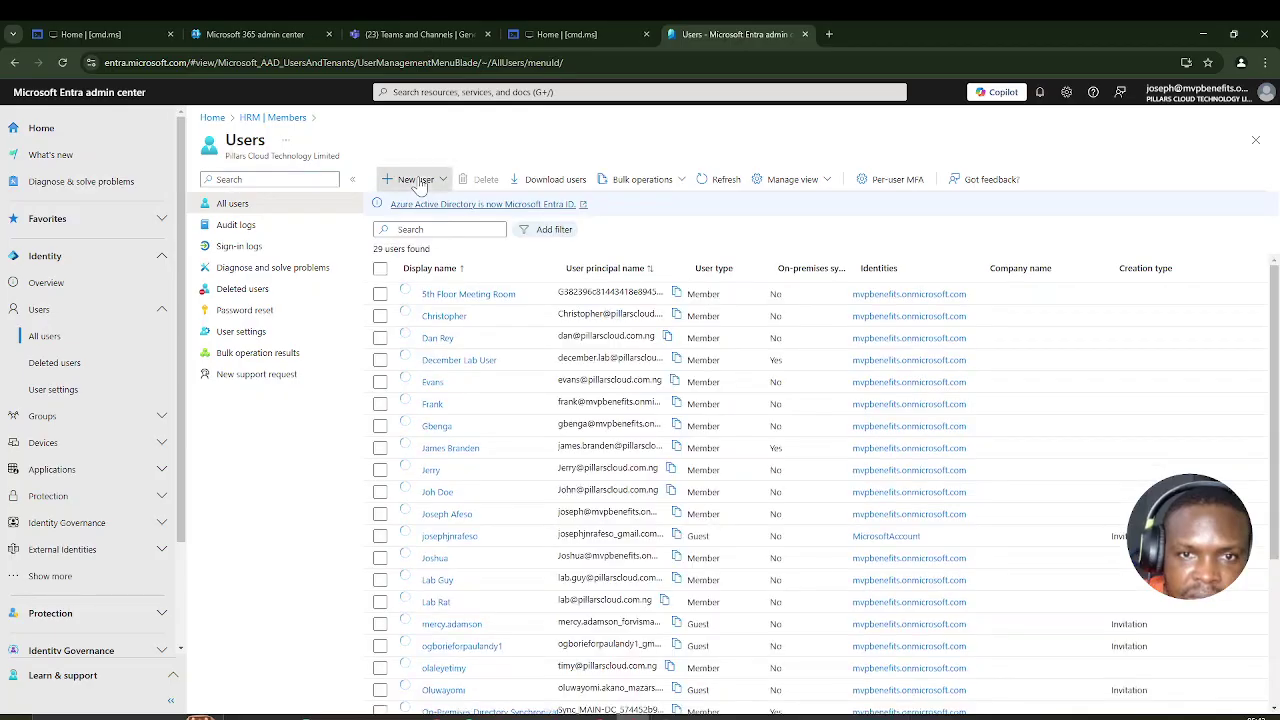
pyautogui.click(419, 182)
pyautogui.click(418, 214)
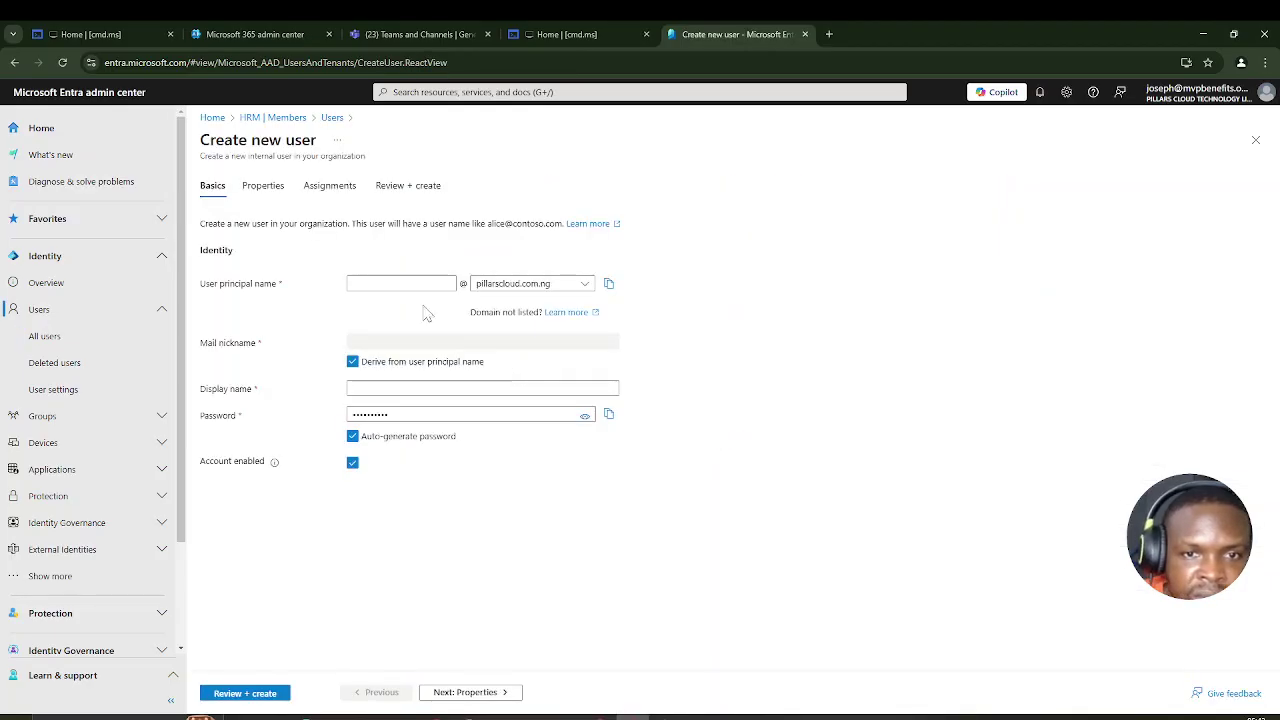
pyautogui.click(400, 283)
pyautogui.write('HRM')
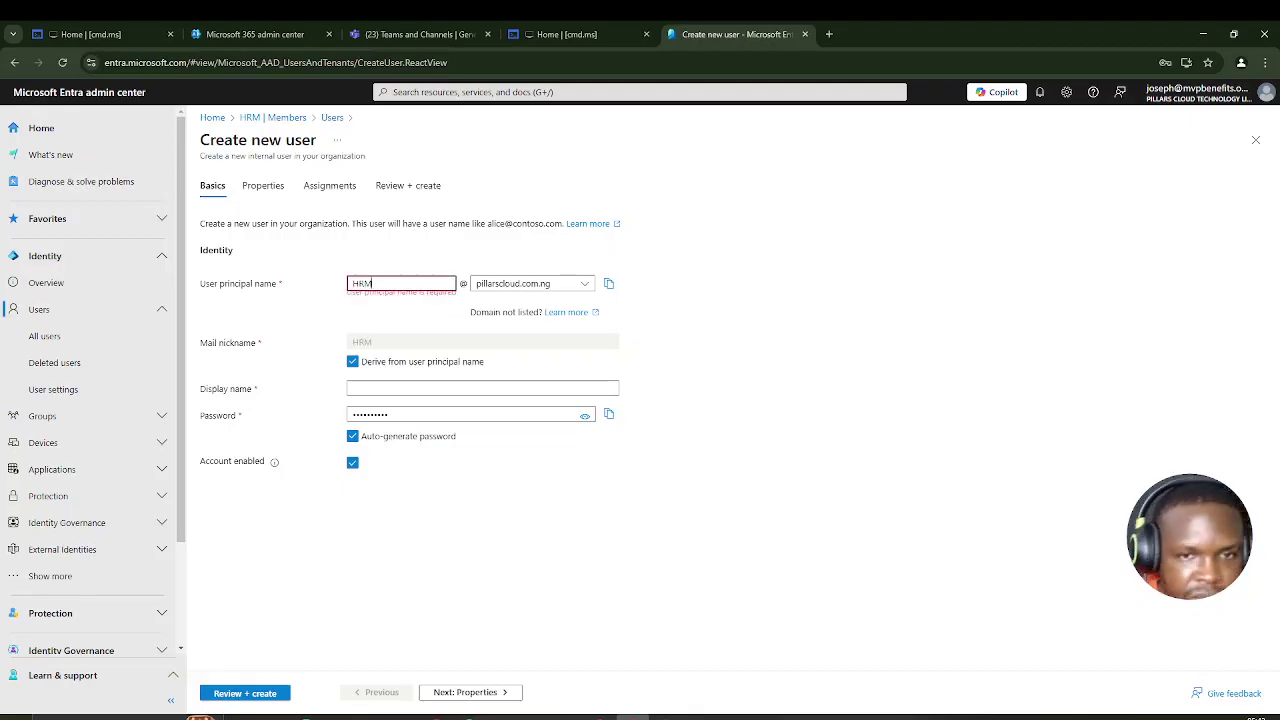
pyautogui.click(376, 388)
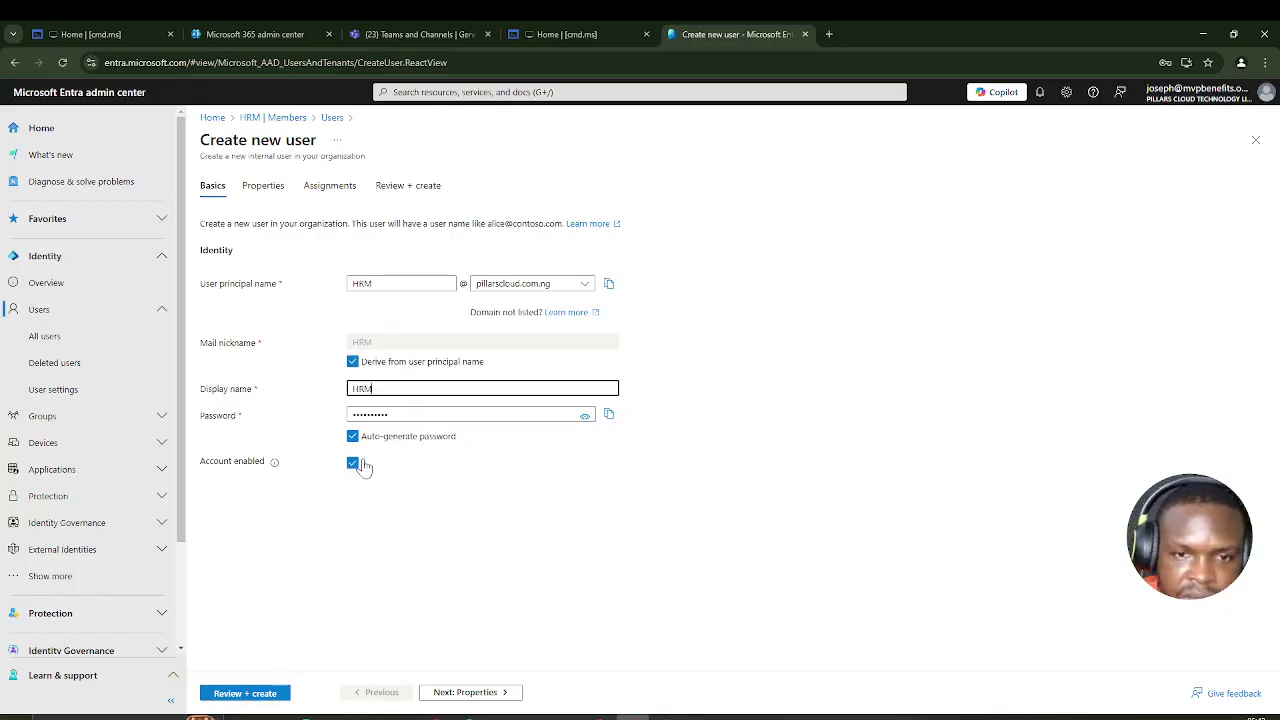
pyautogui.click(371, 528)
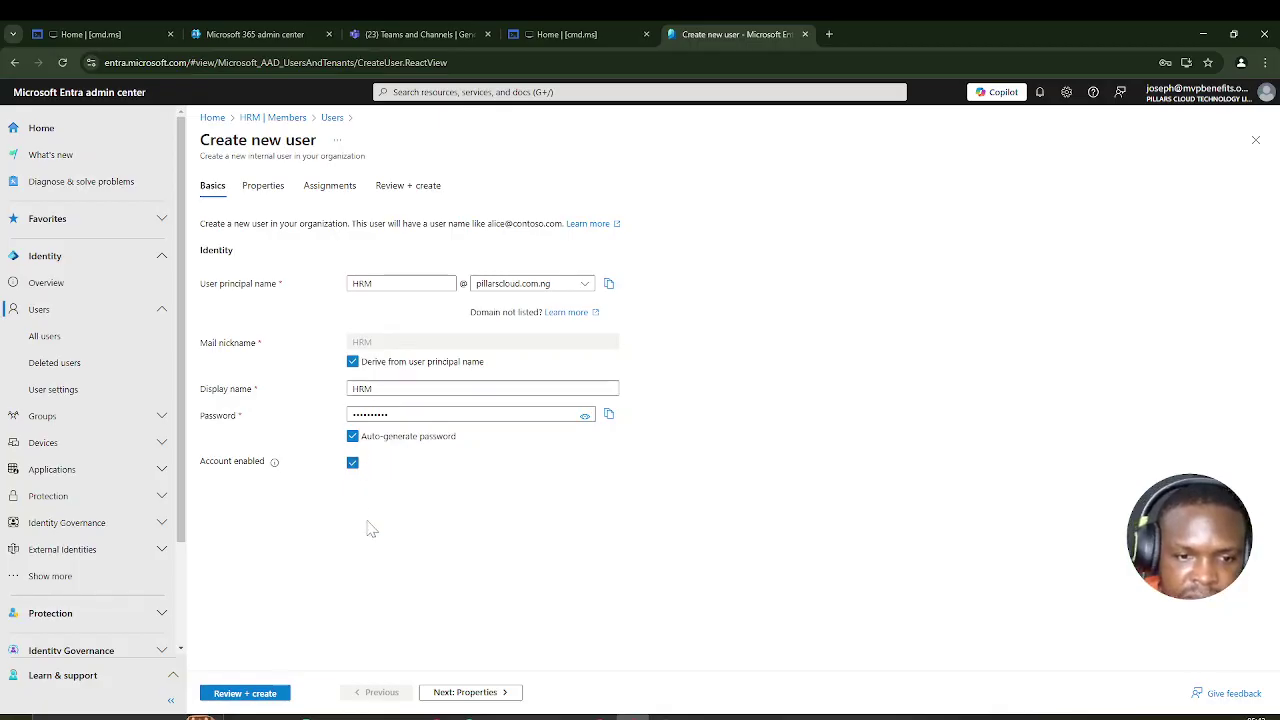
pyautogui.click(264, 187)
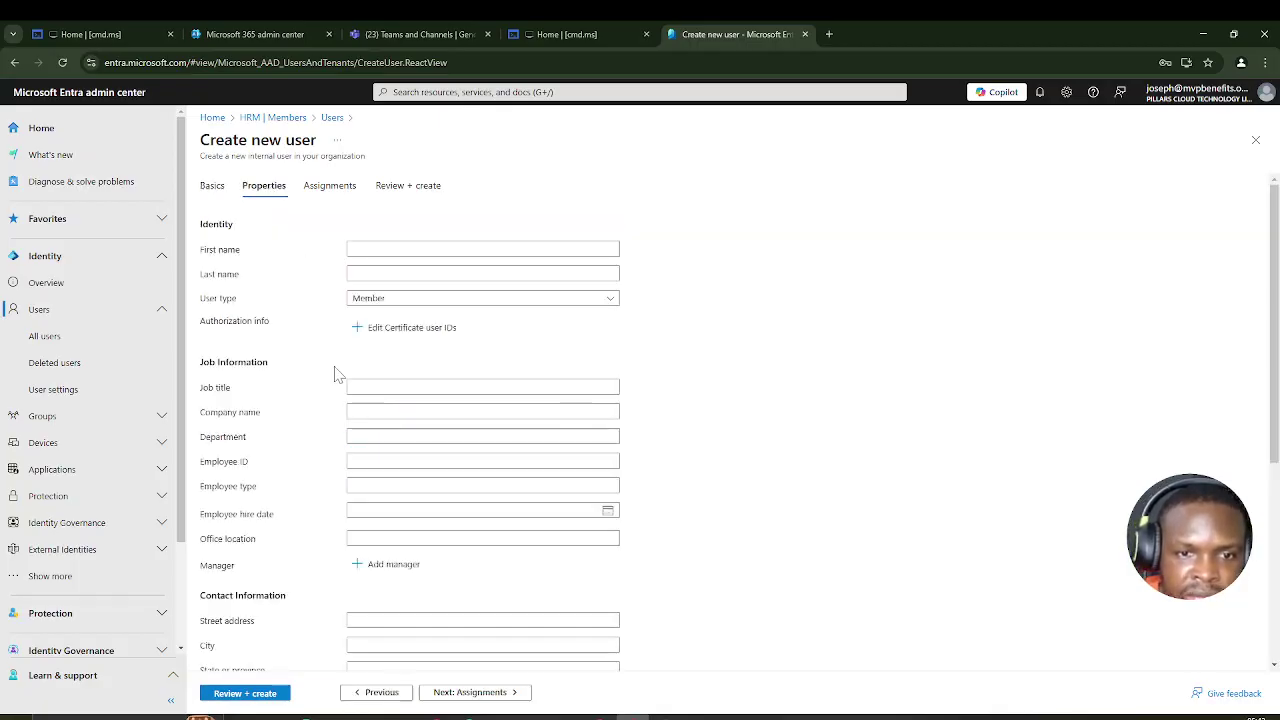
pyautogui.click(355, 437)
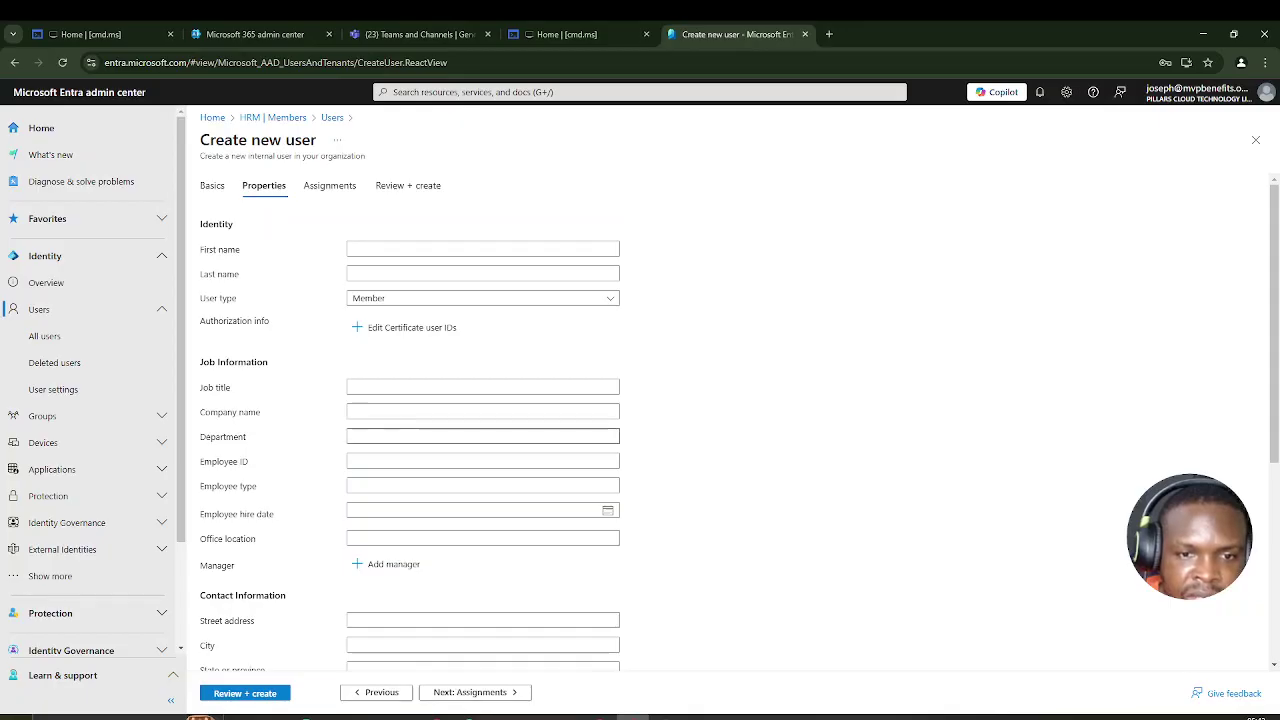
pyautogui.click(245, 693)
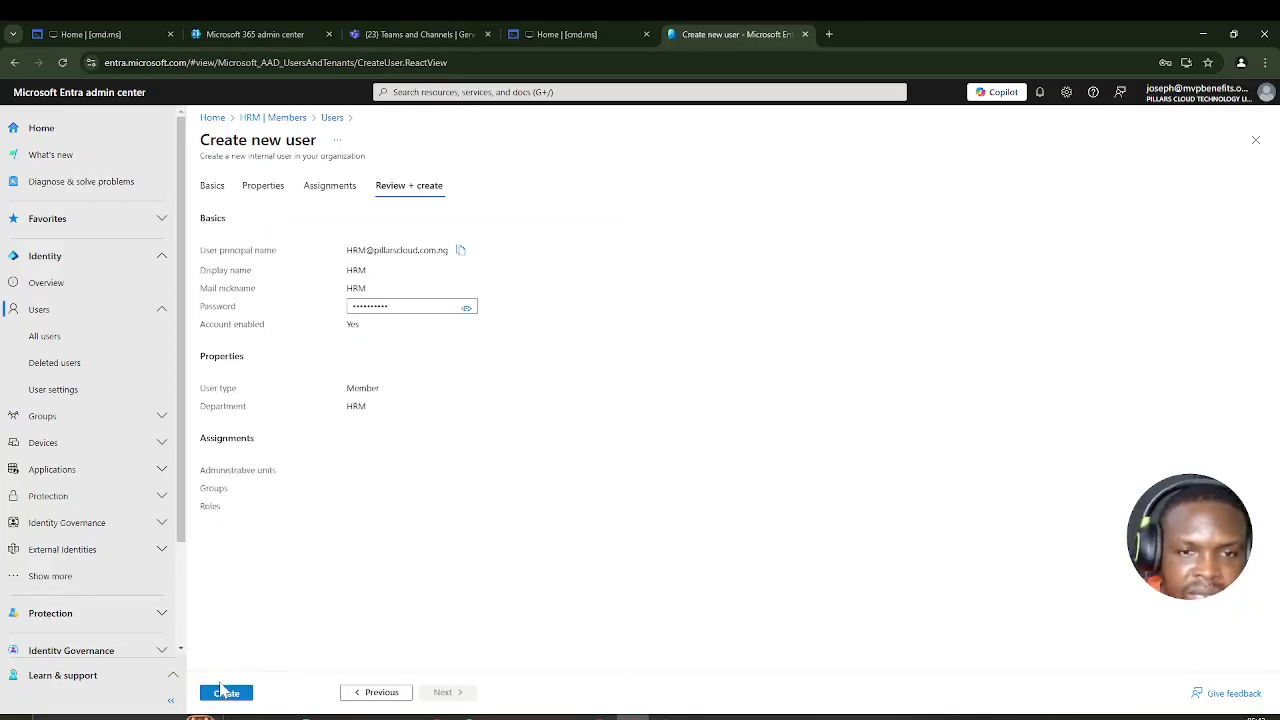
pyautogui.click(226, 694)
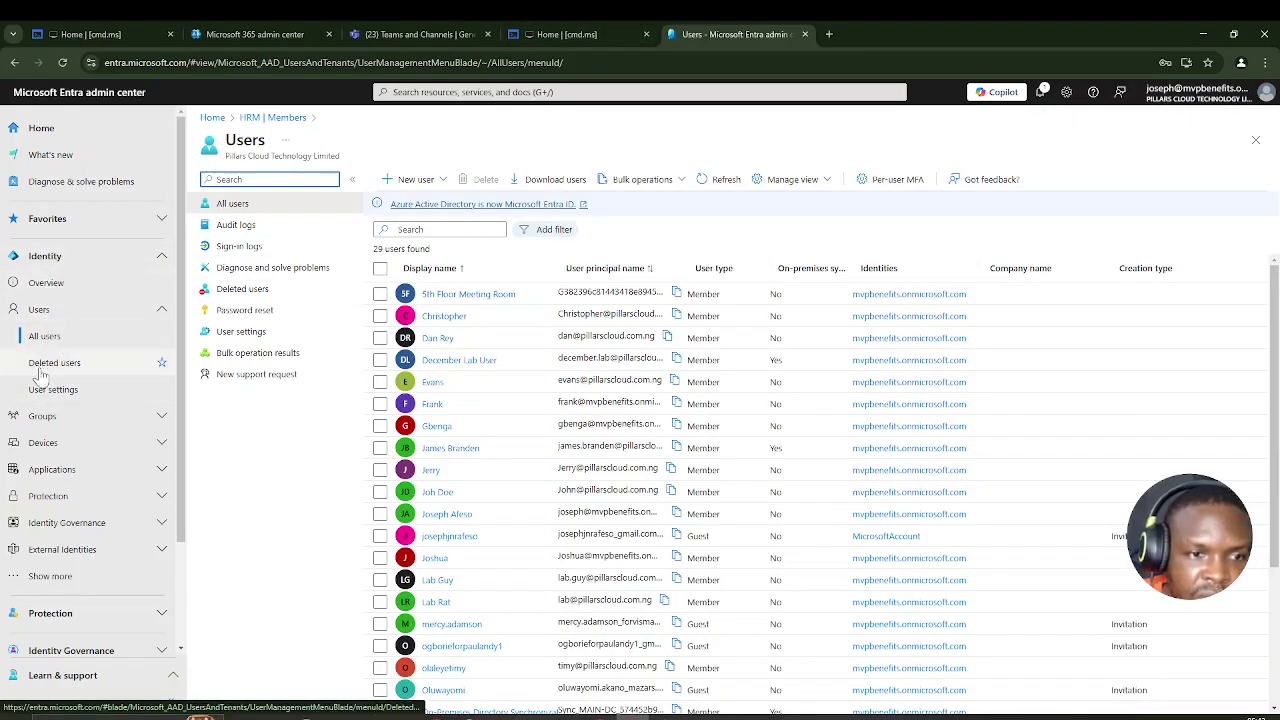
# Step: Search All groups for 'HRM' and open the HRM group's overview
pyautogui.click(40, 418)
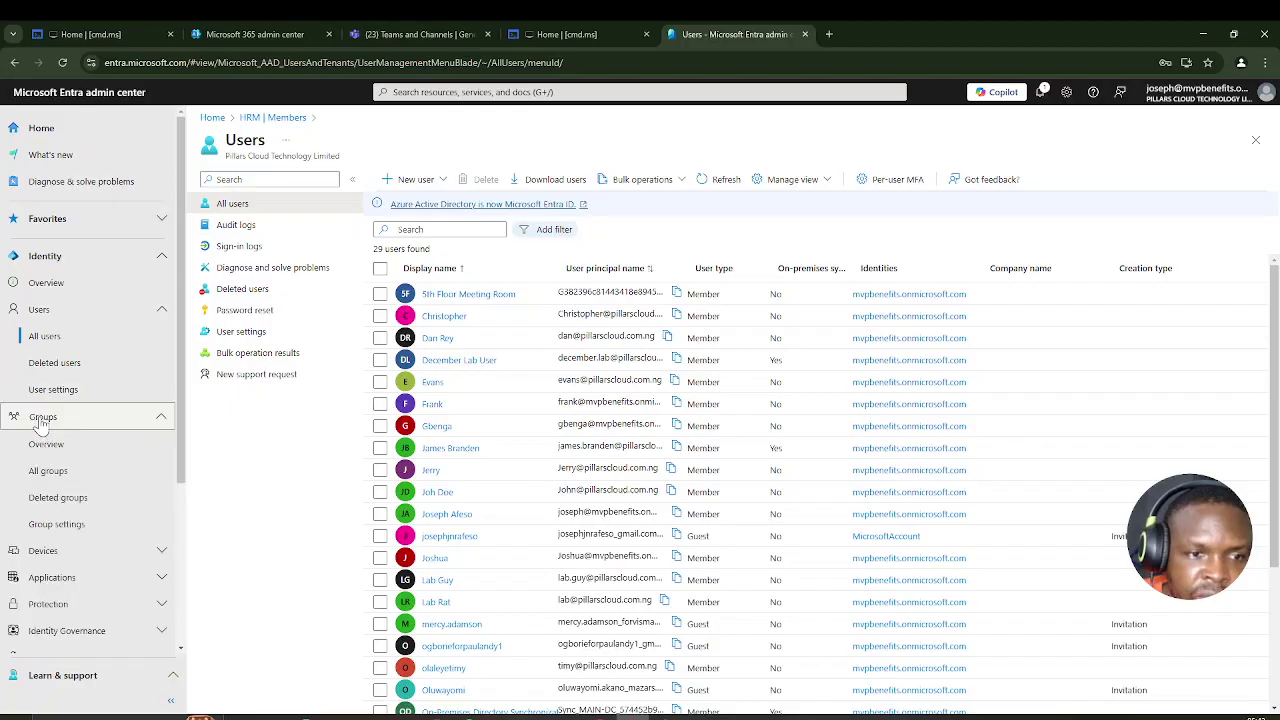
pyautogui.click(48, 471)
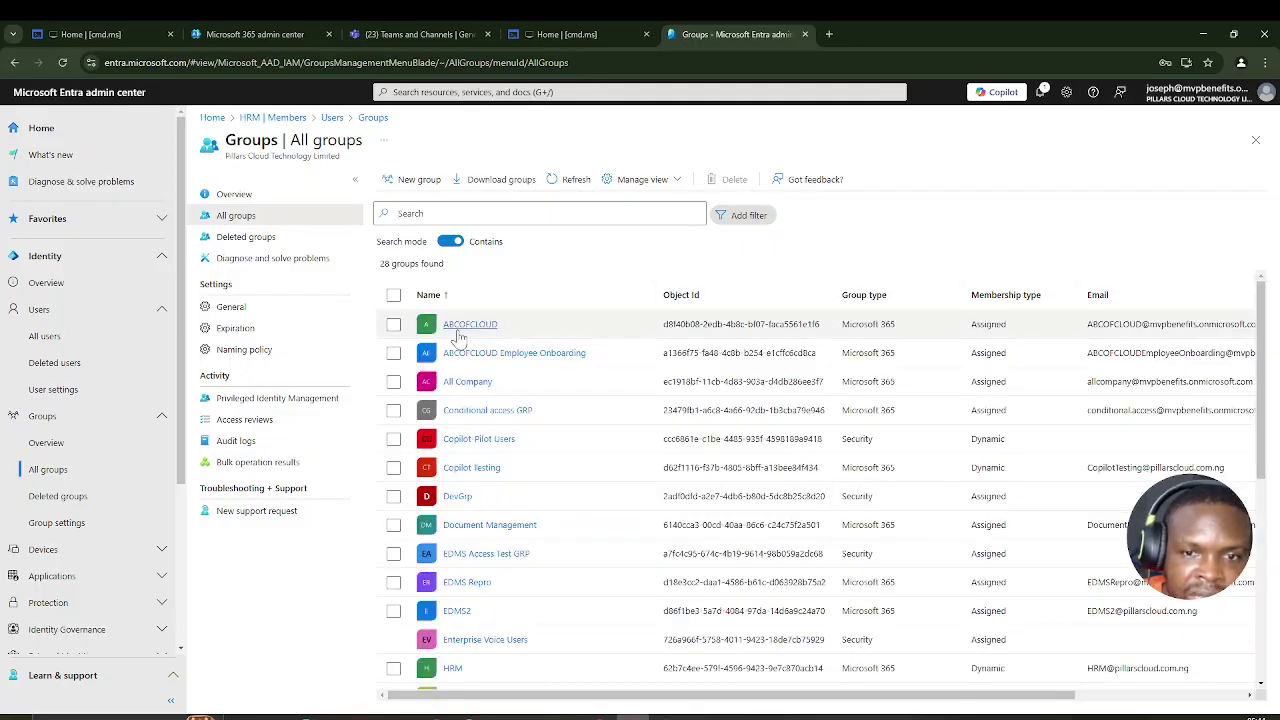
pyautogui.click(540, 213)
pyautogui.write('HRM')
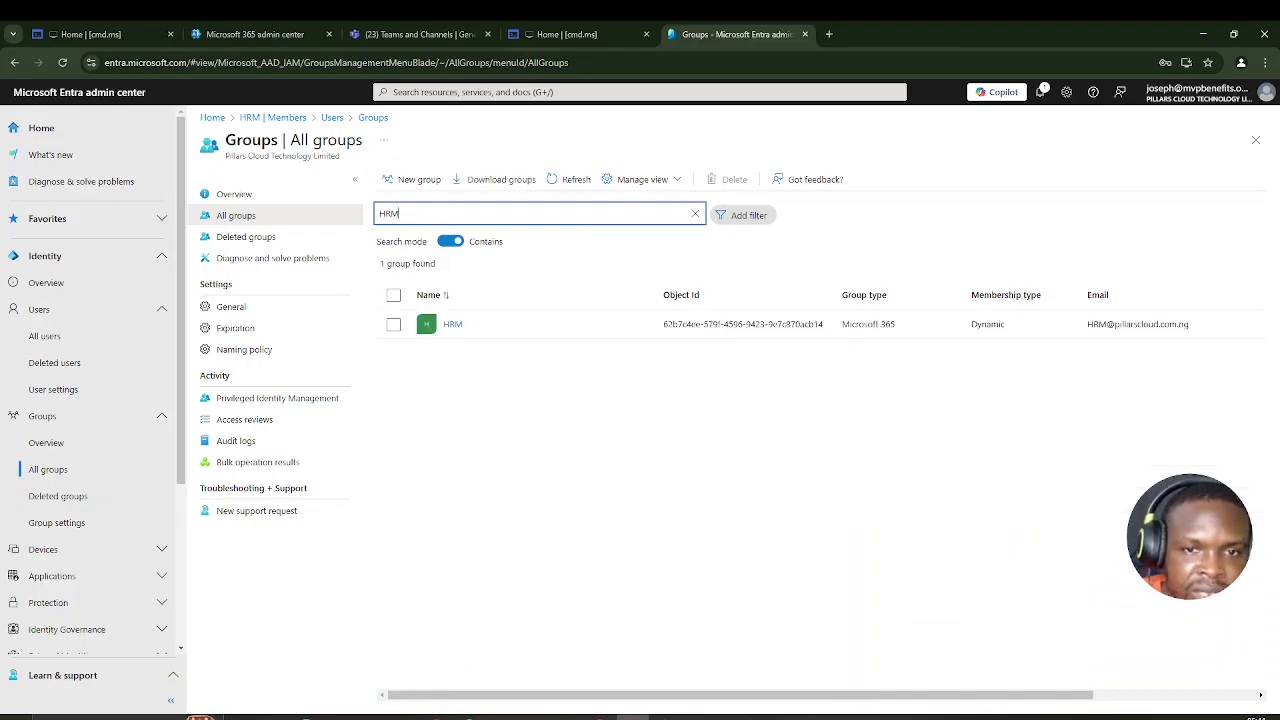
pyautogui.click(453, 325)
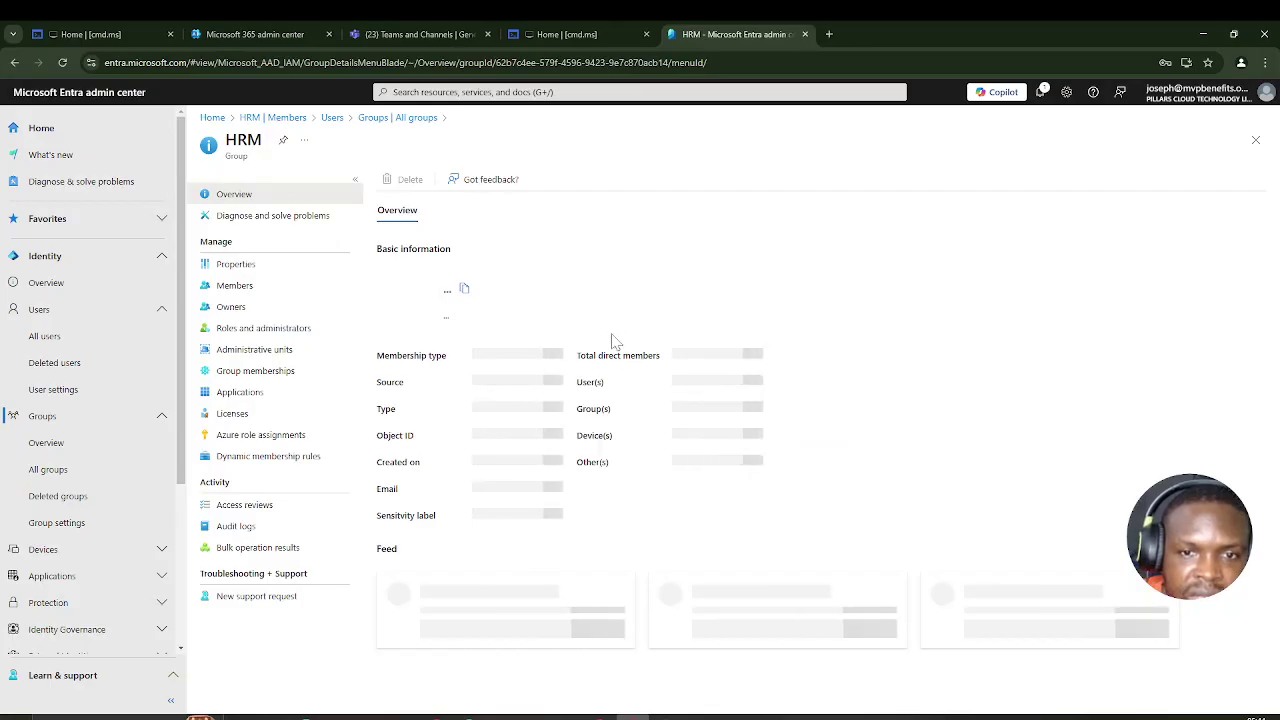
# Step: Refresh the HRM group's member list and open the second member's user profile
pyautogui.click(236, 286)
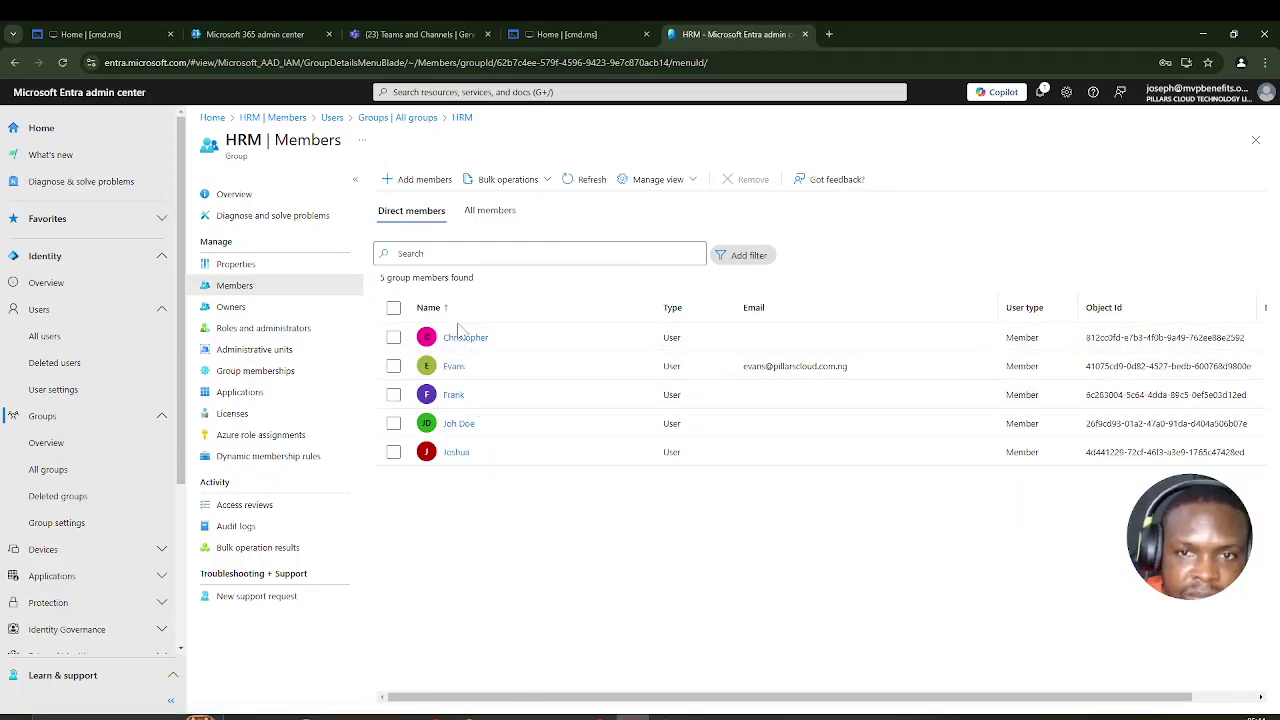
pyautogui.click(567, 181)
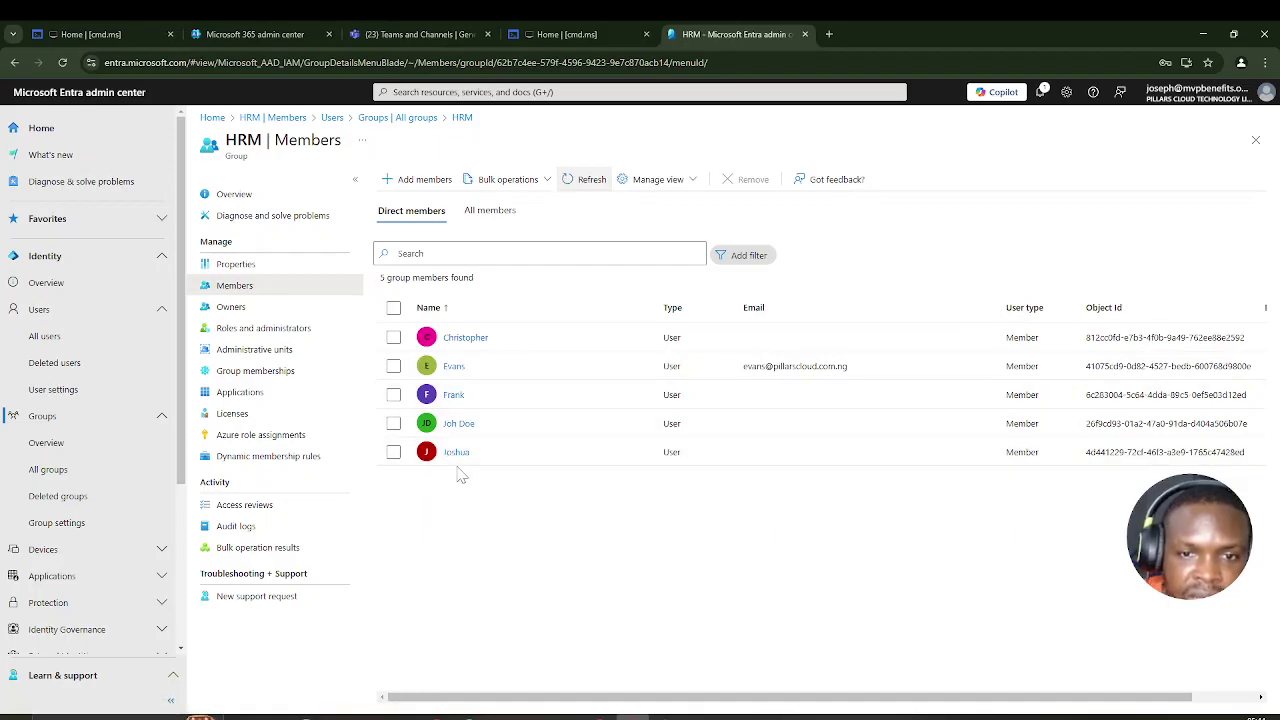
pyautogui.click(453, 367)
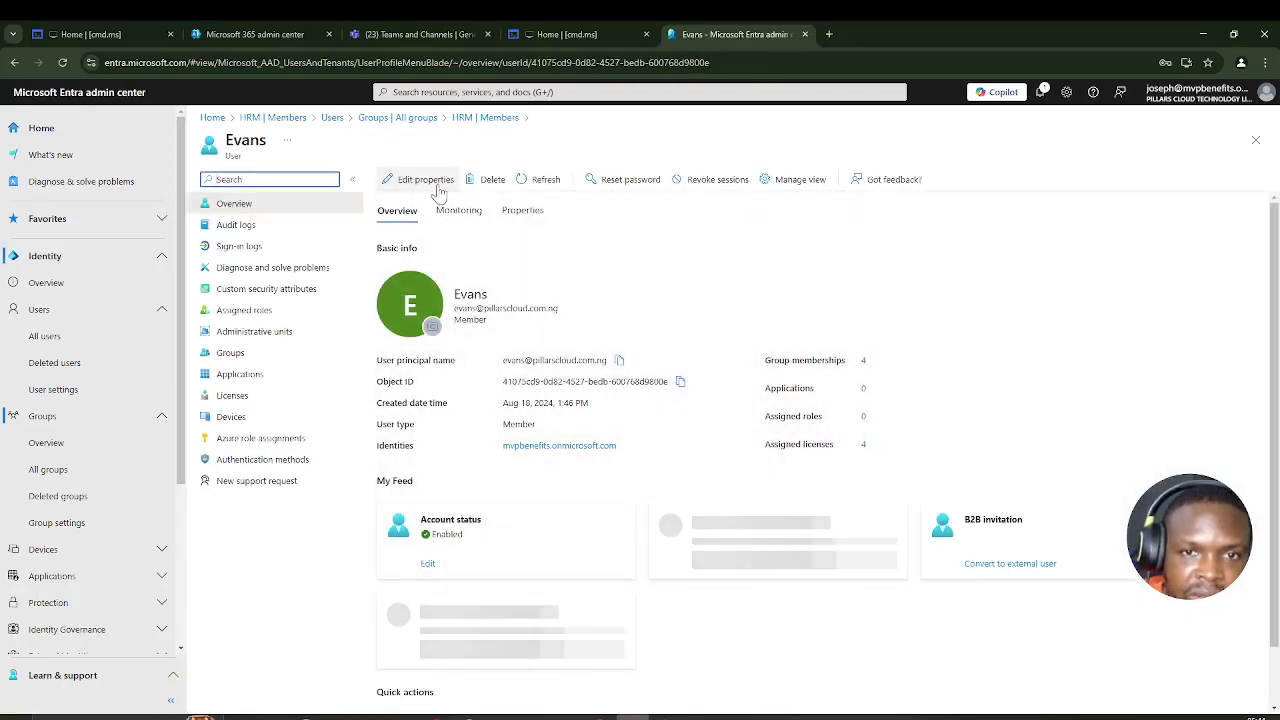
# Step: Change this user's Department from HRM to IT on Job Information and save
pyautogui.click(437, 188)
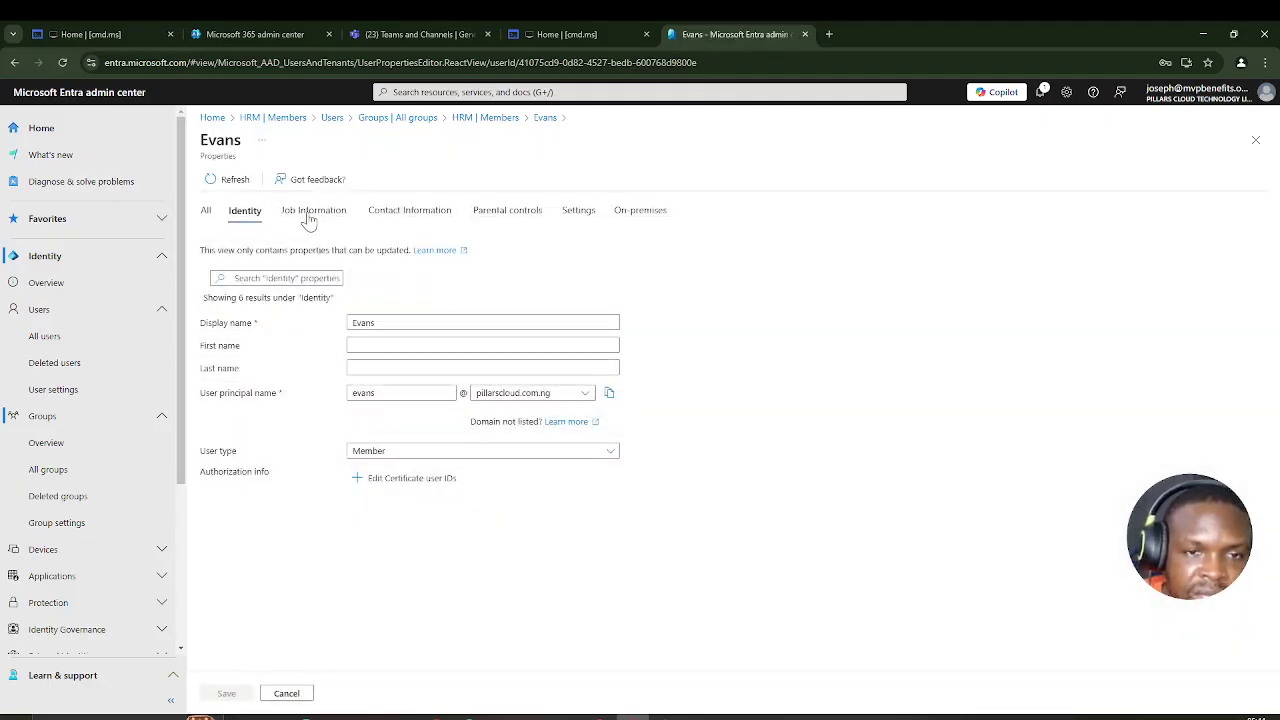
pyautogui.click(310, 215)
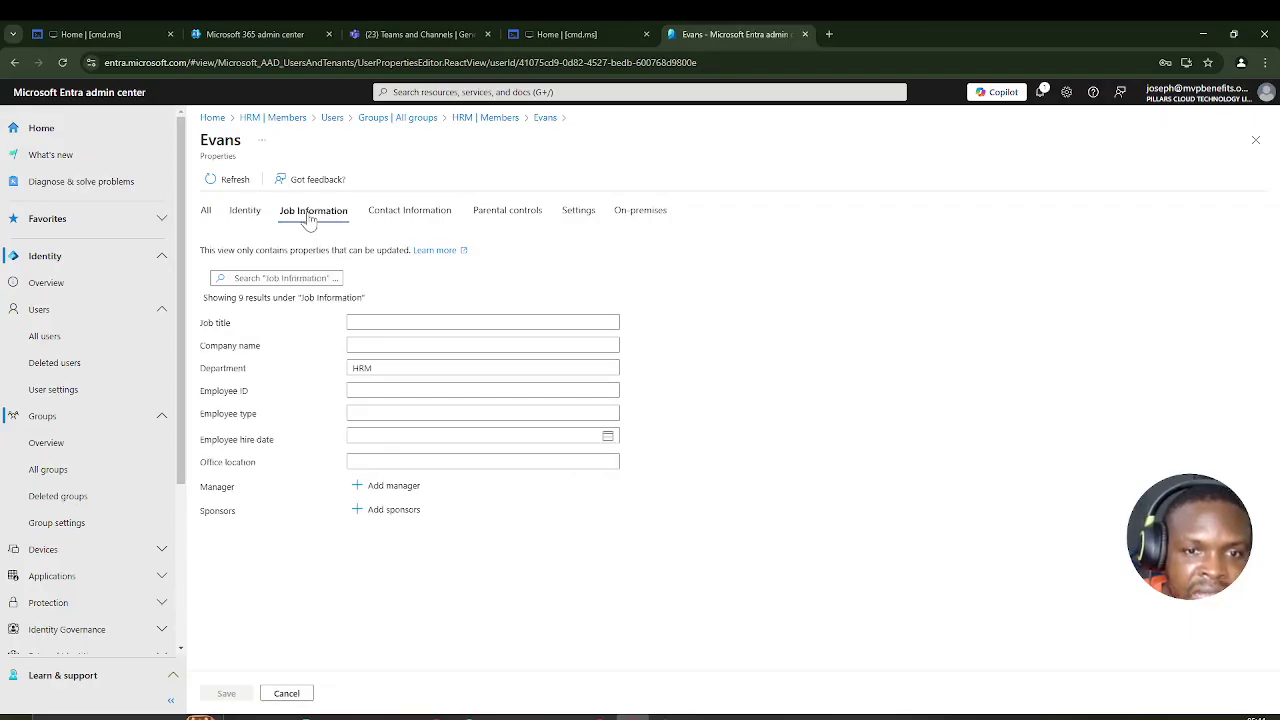
pyautogui.doubleClick(362, 368)
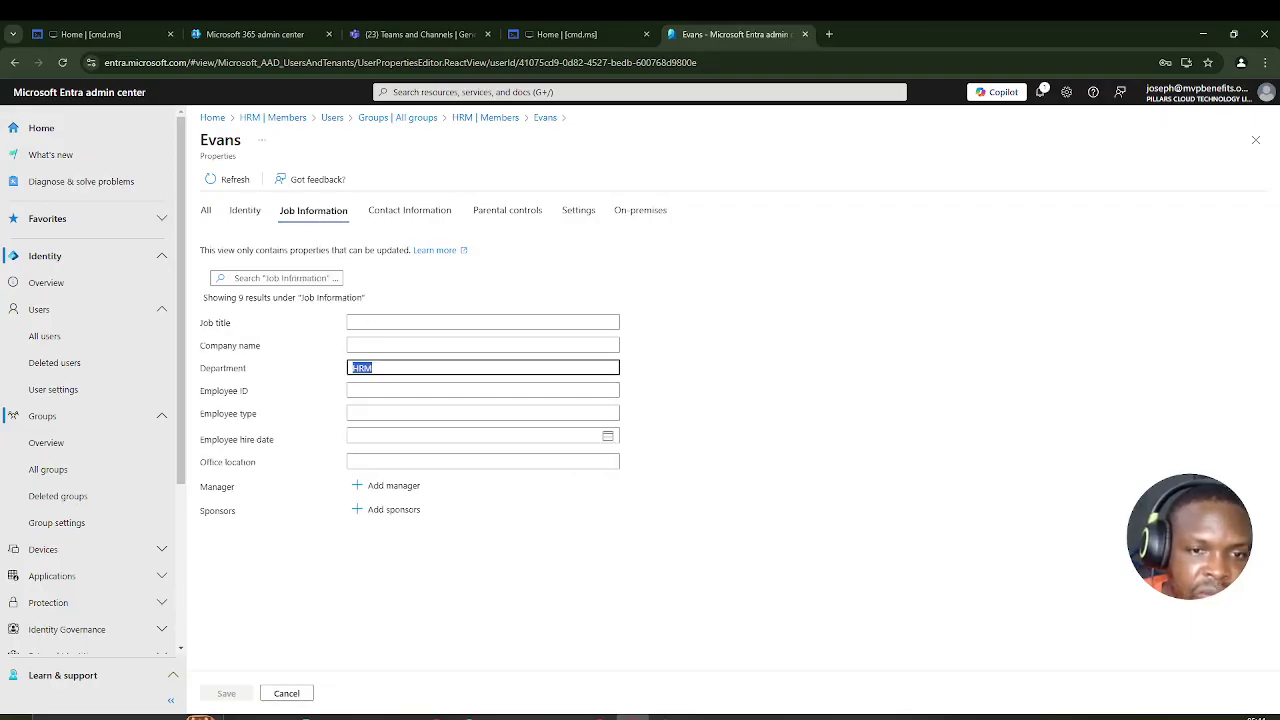
pyautogui.press('BackSpace')
pyautogui.write('IT')
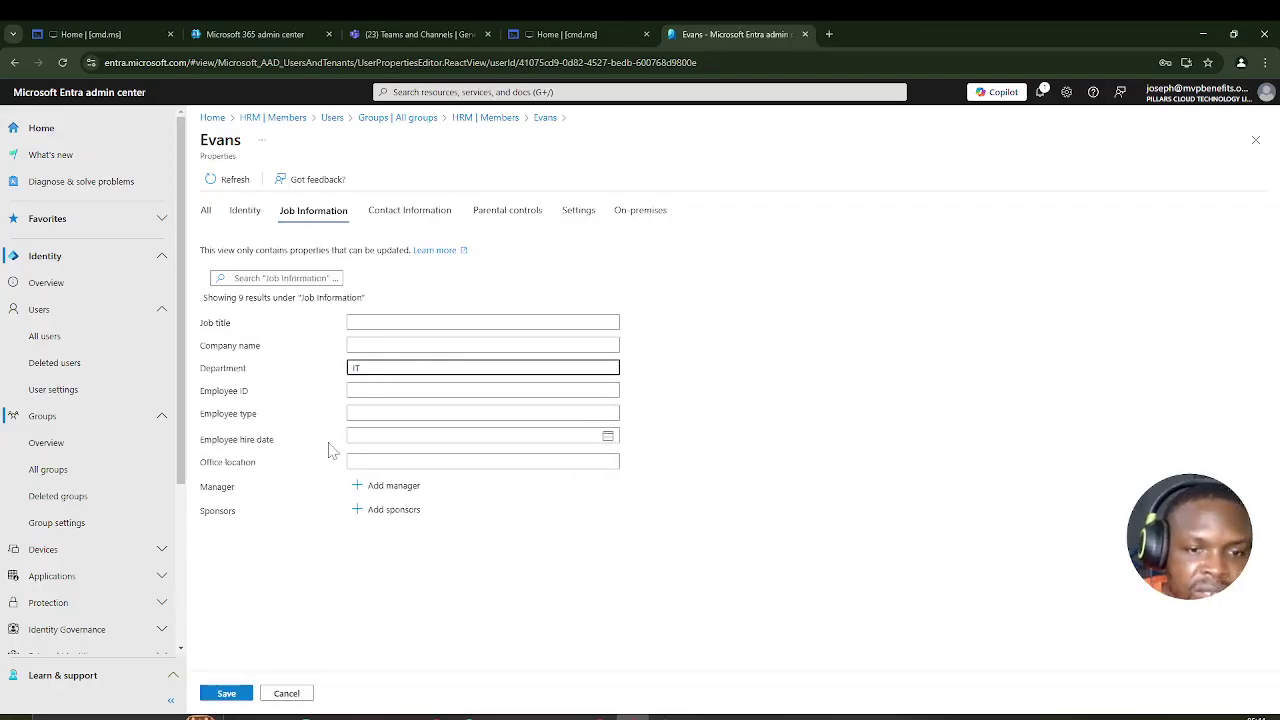
pyautogui.click(226, 693)
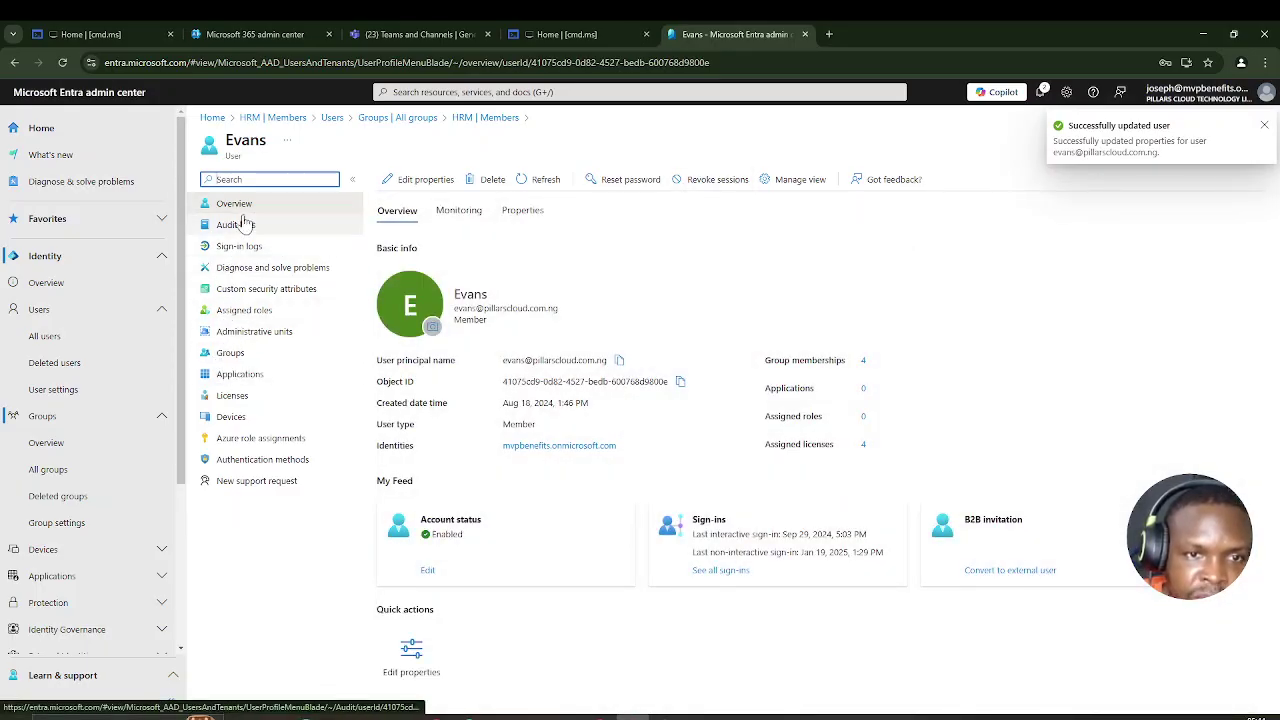
pyautogui.click(266, 120)
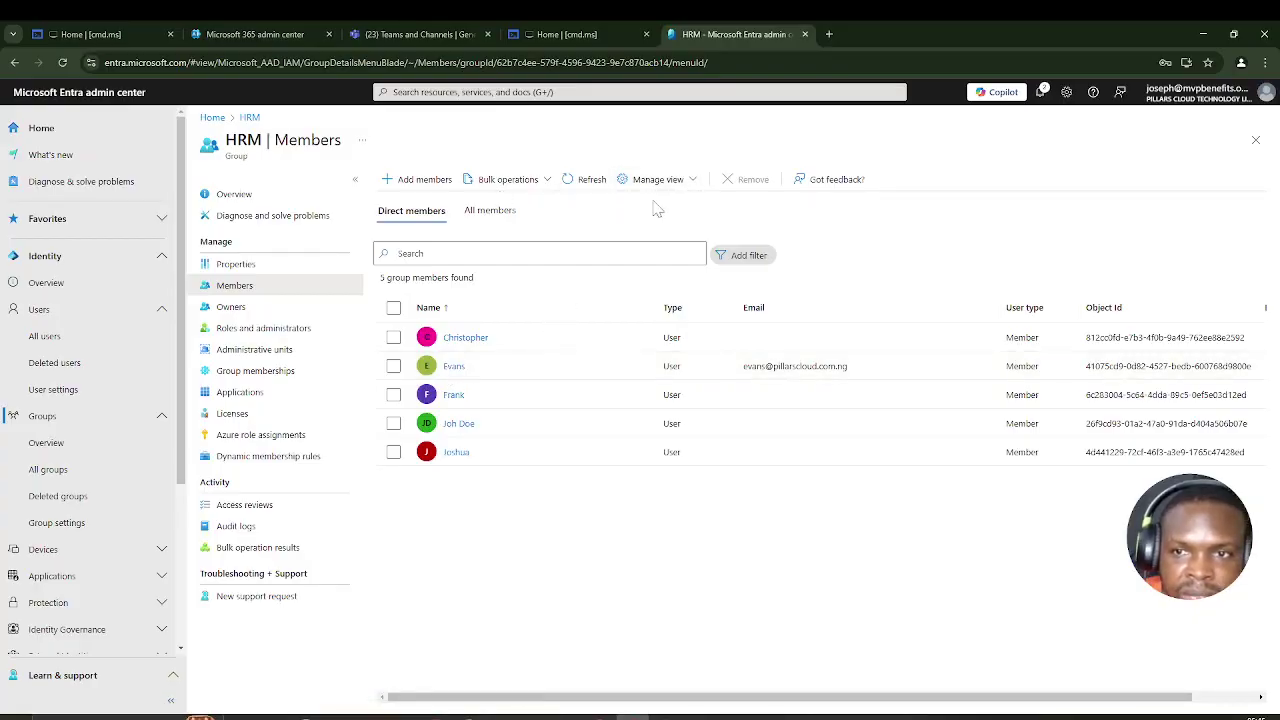
# Step: Reload the page and refresh the HRM members list to show six members including HRM
pyautogui.click(64, 63)
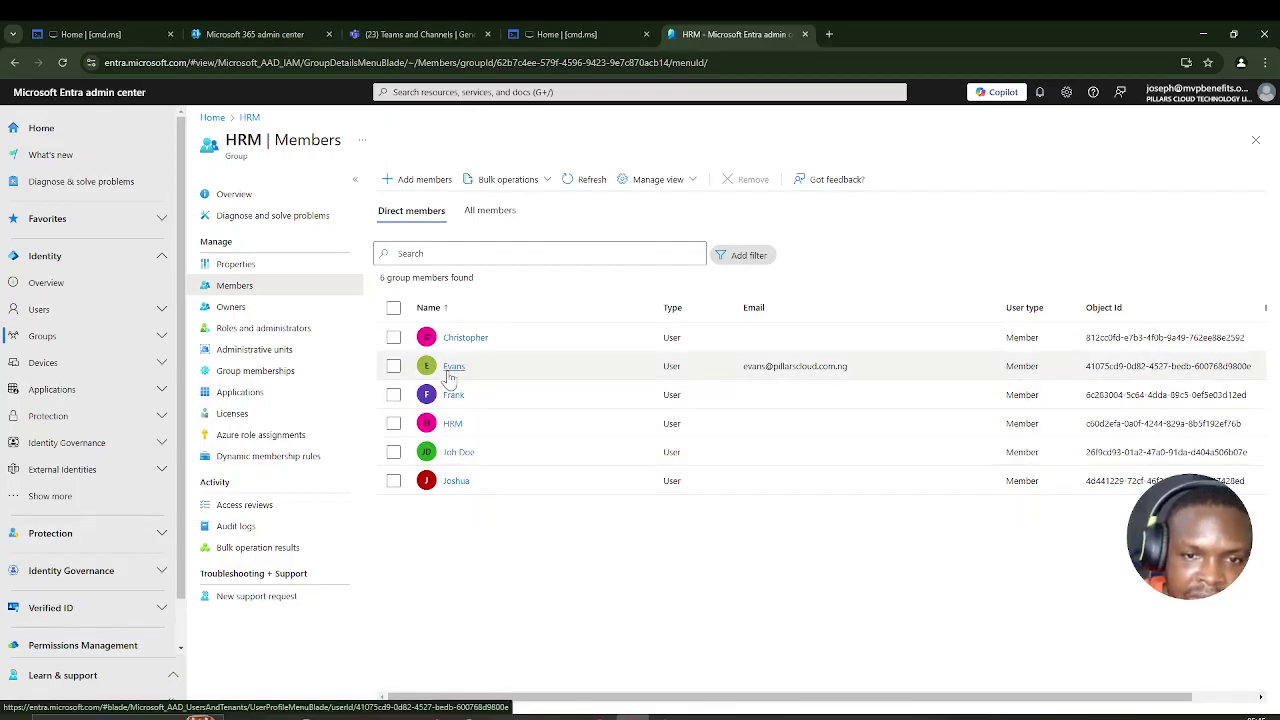
pyautogui.click(586, 184)
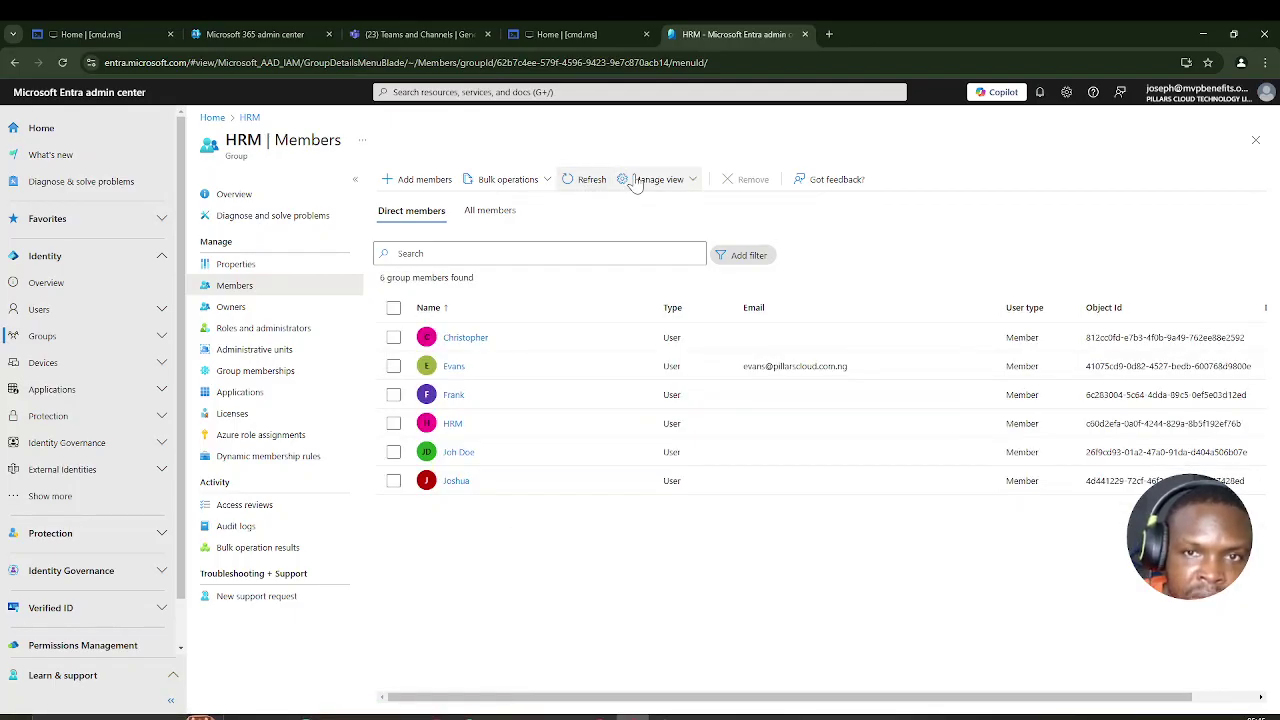
# Step: Reload Microsoft Teams in its browser tab and return to the teams list
pyautogui.click(410, 36)
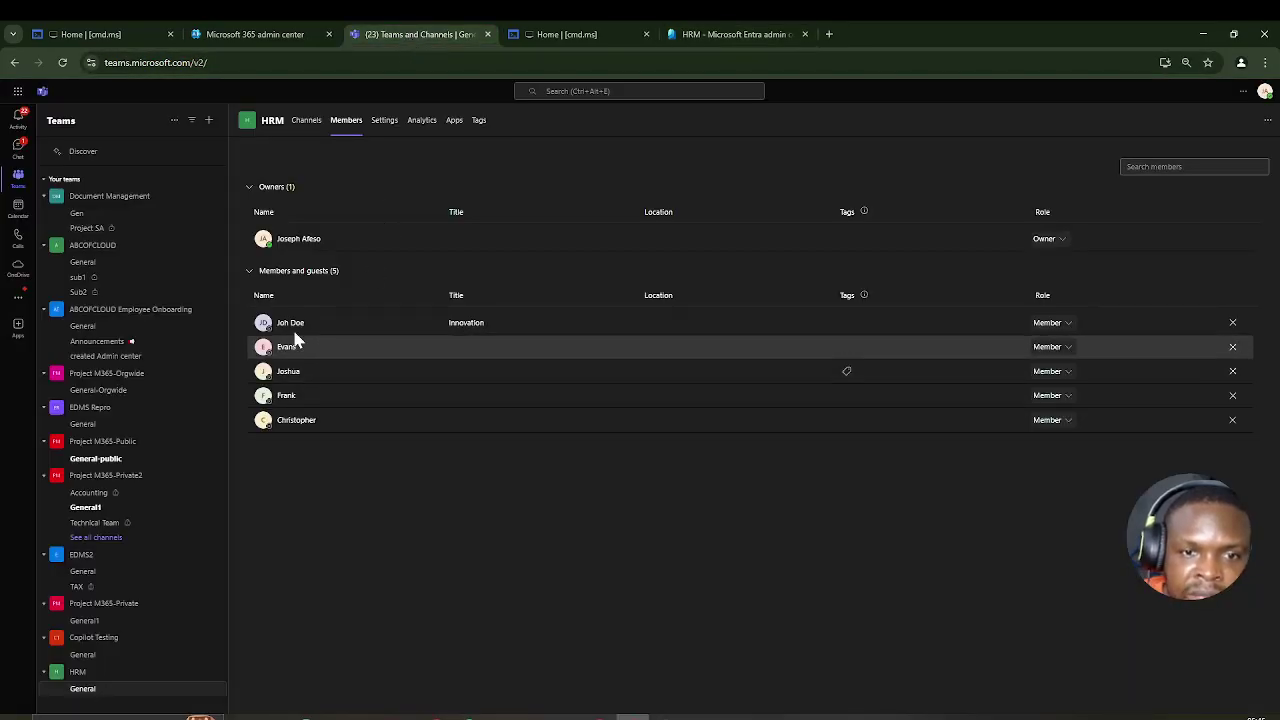
pyautogui.click(62, 63)
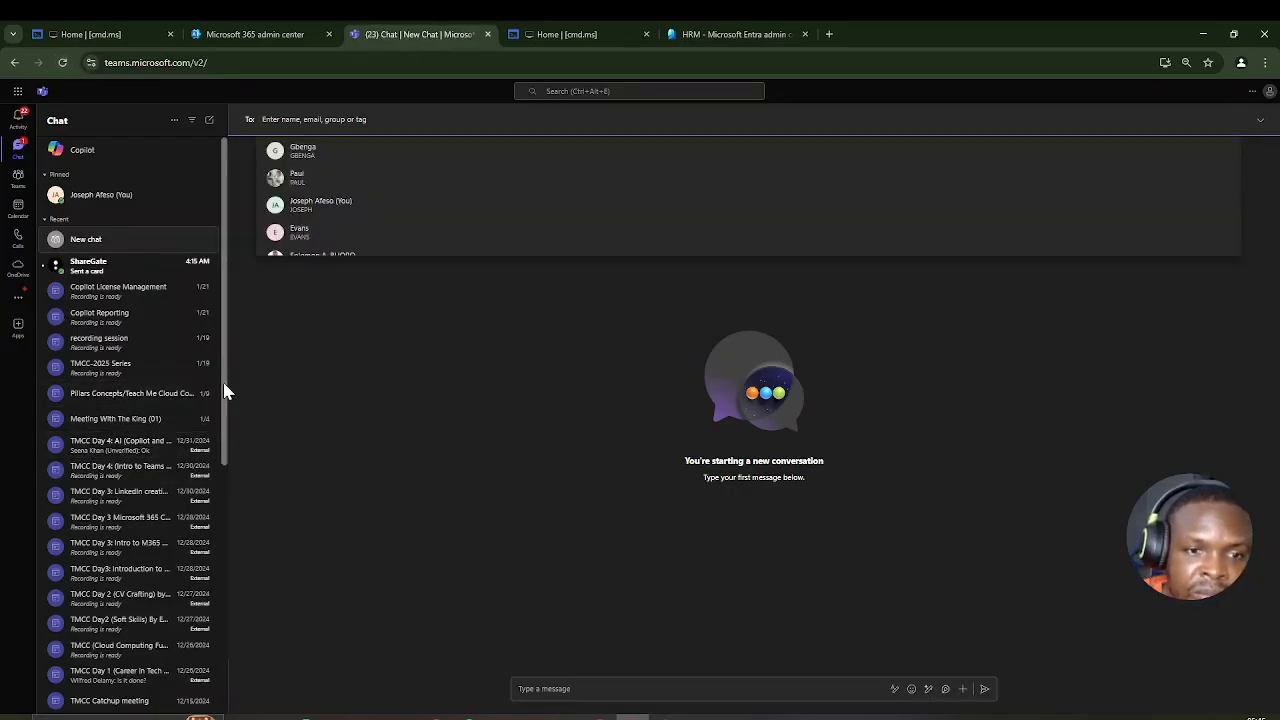
pyautogui.scroll(-5, 211, 523)
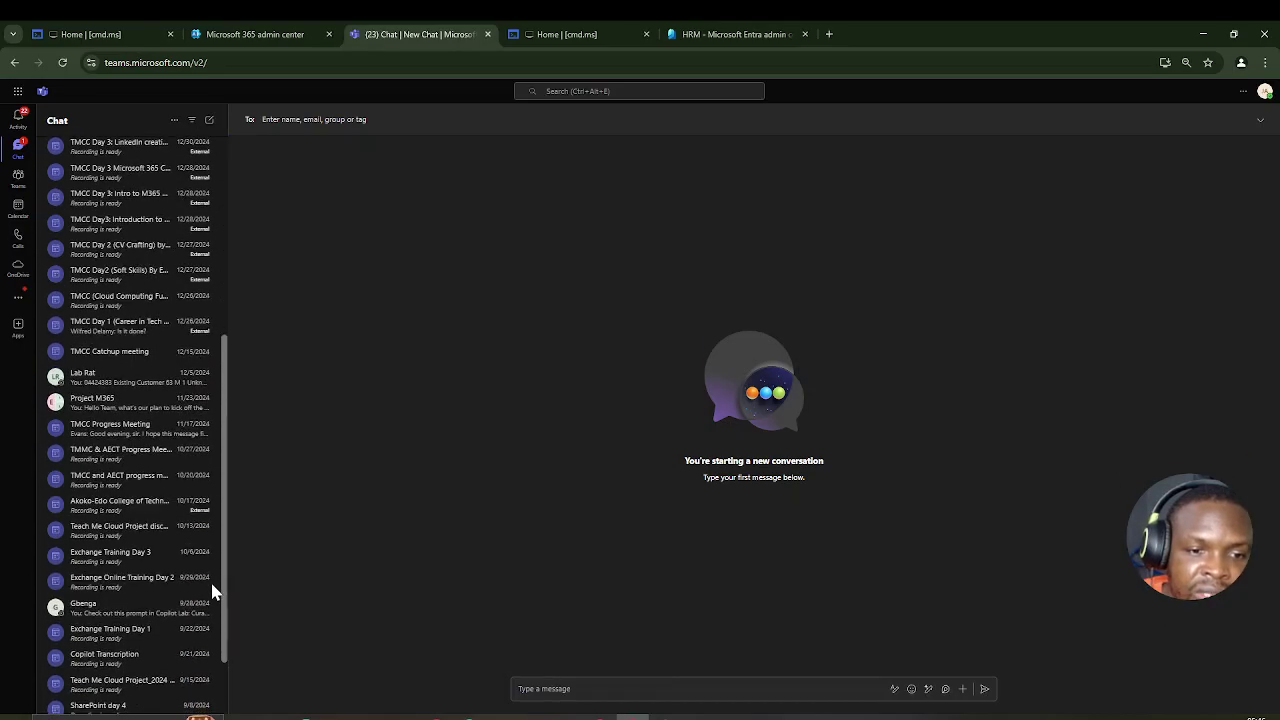
pyautogui.scroll(-1, 220, 610)
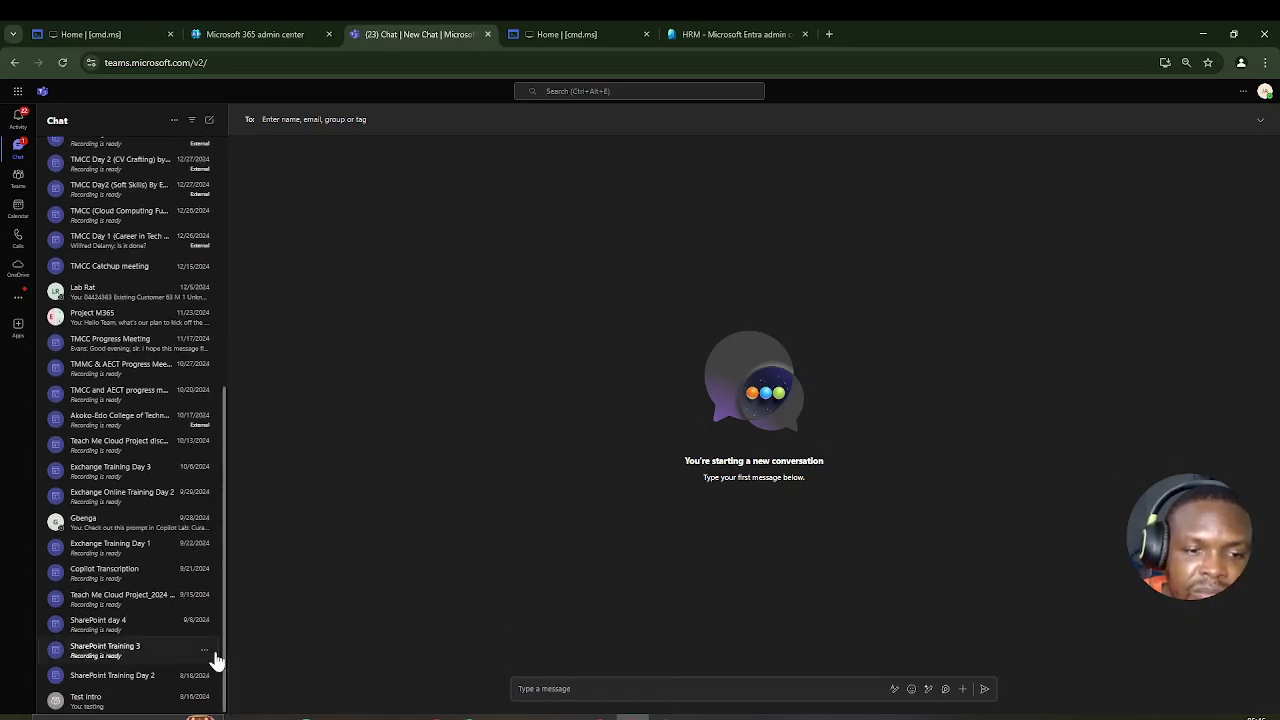
pyautogui.click(19, 178)
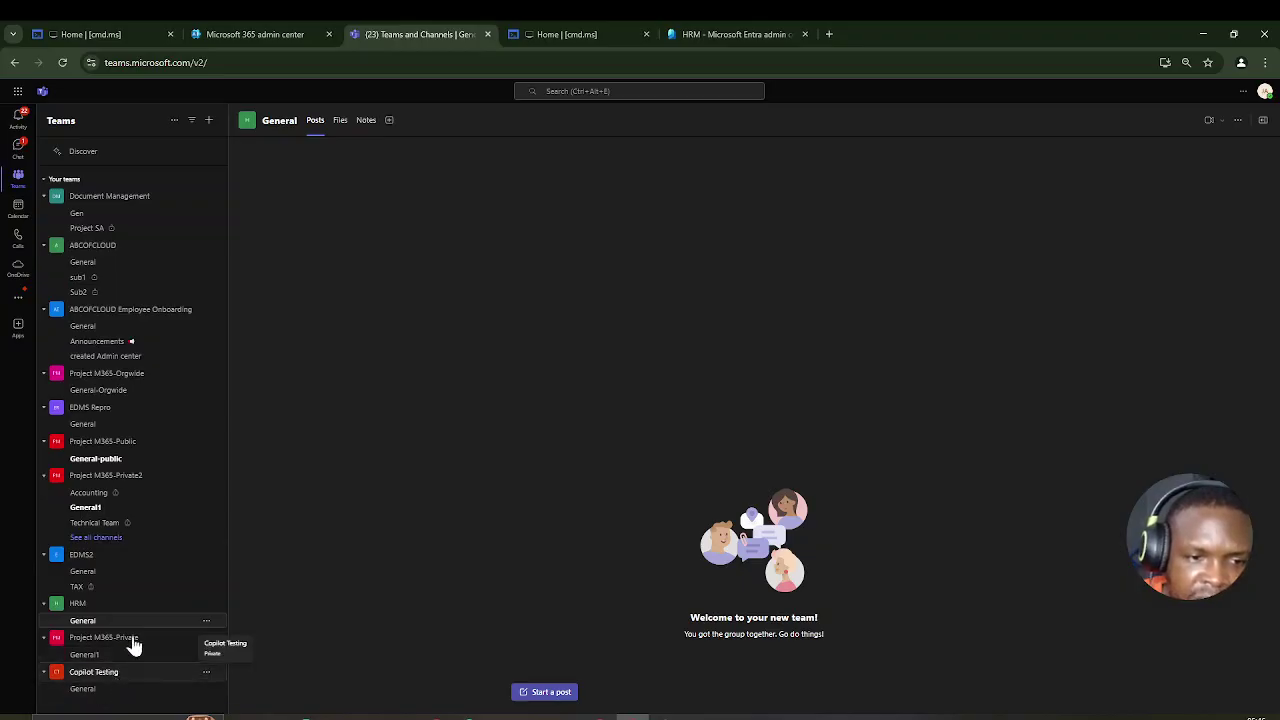
# Step: Show the HRM team's members and guests: one owner and five members, including the new HRM user
pyautogui.click(207, 610)
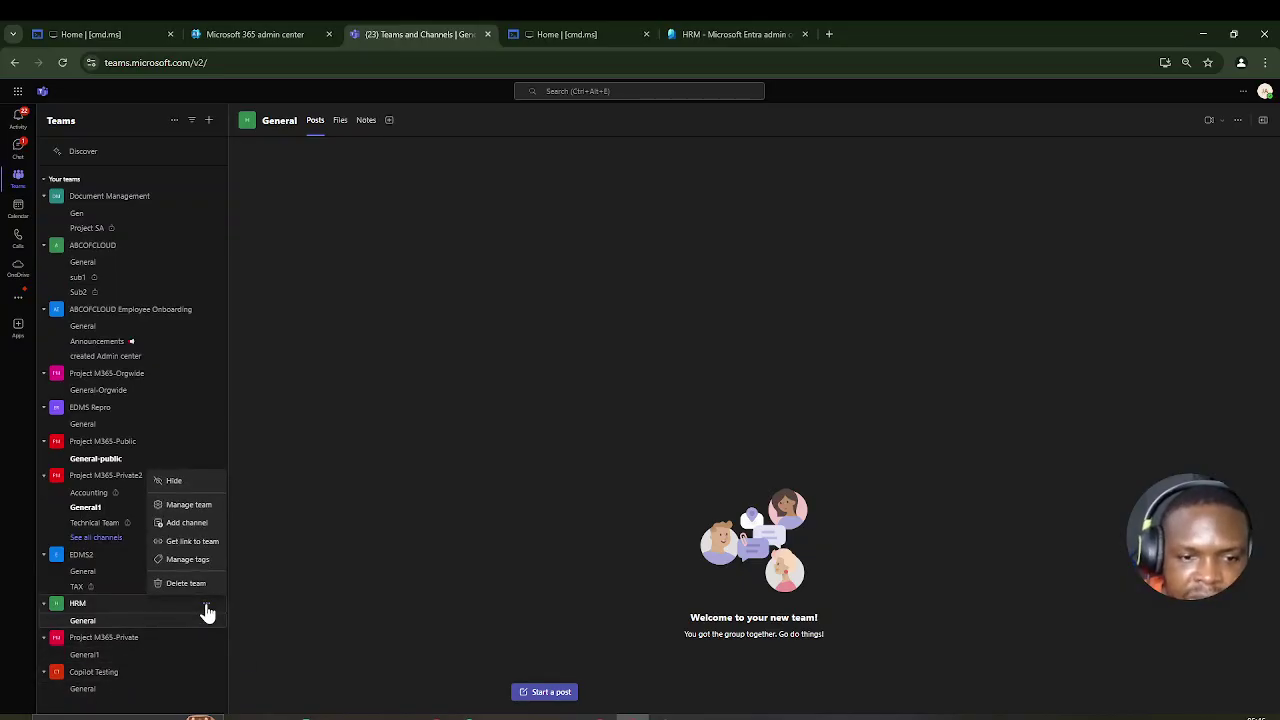
pyautogui.click(186, 506)
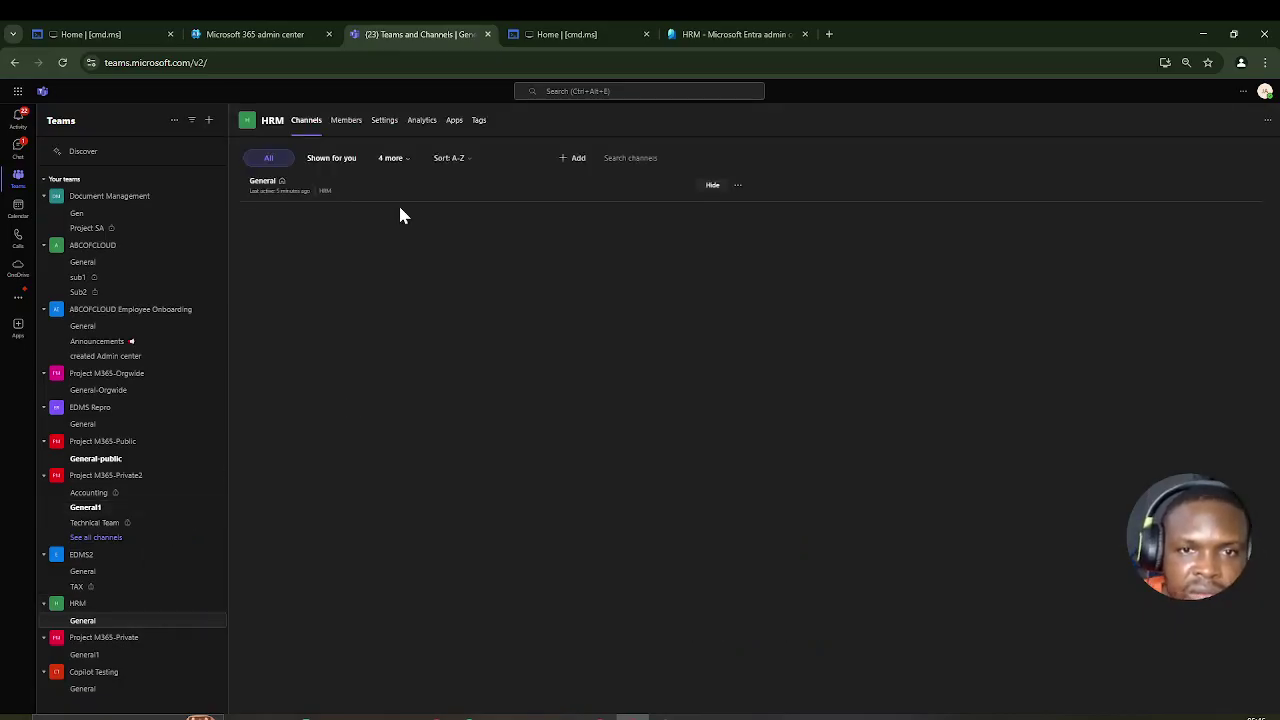
pyautogui.click(348, 122)
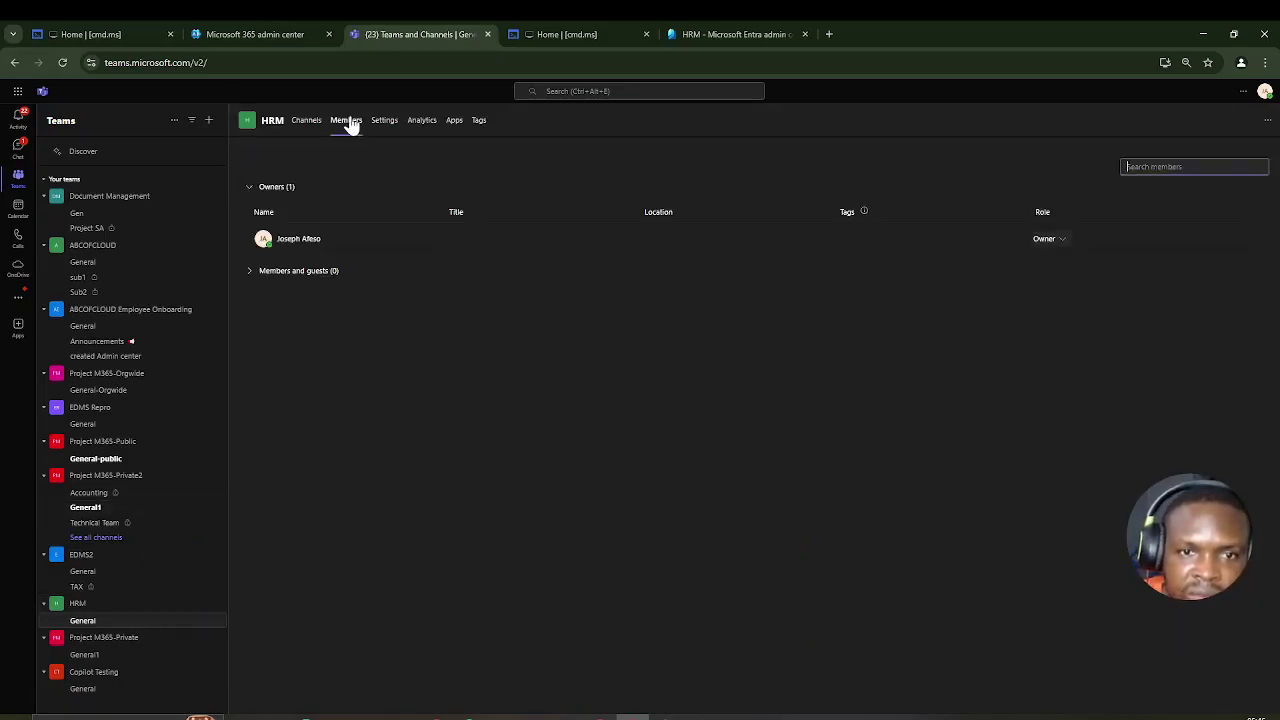
pyautogui.click(248, 274)
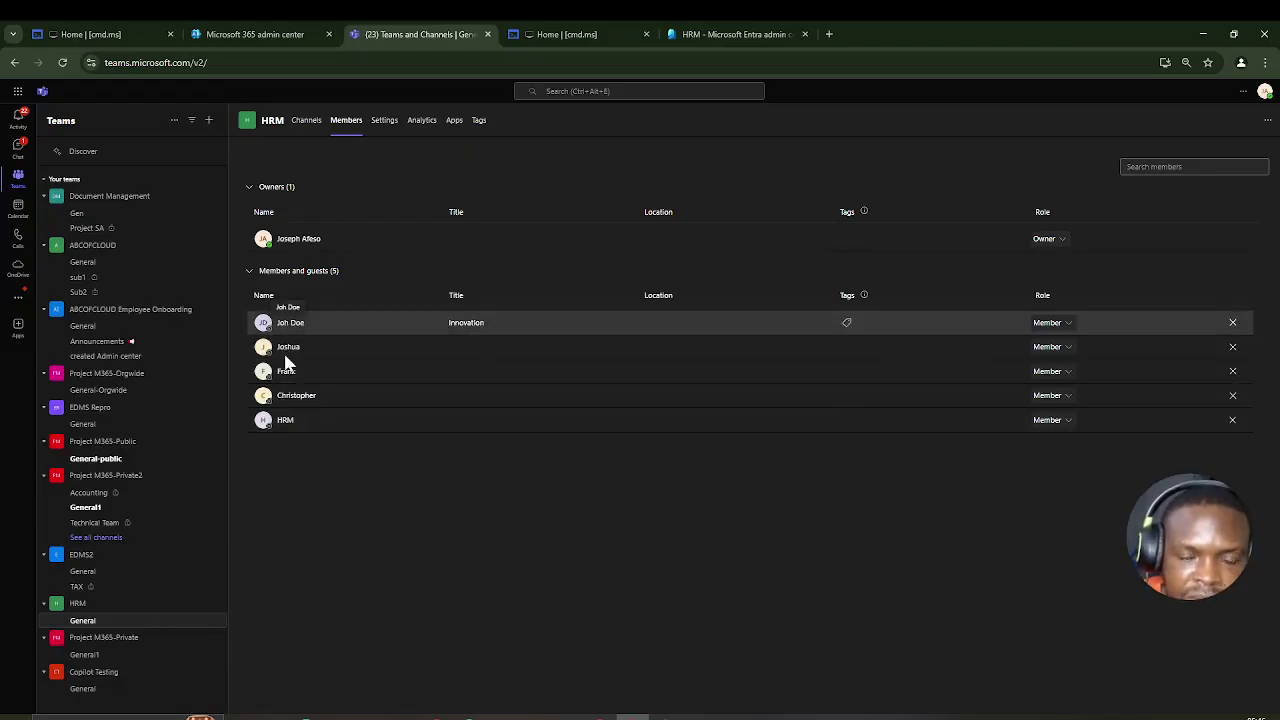
# Step: Reload the Entra HRM group's members page to confirm five direct members, then return to Teams
pyautogui.click(693, 41)
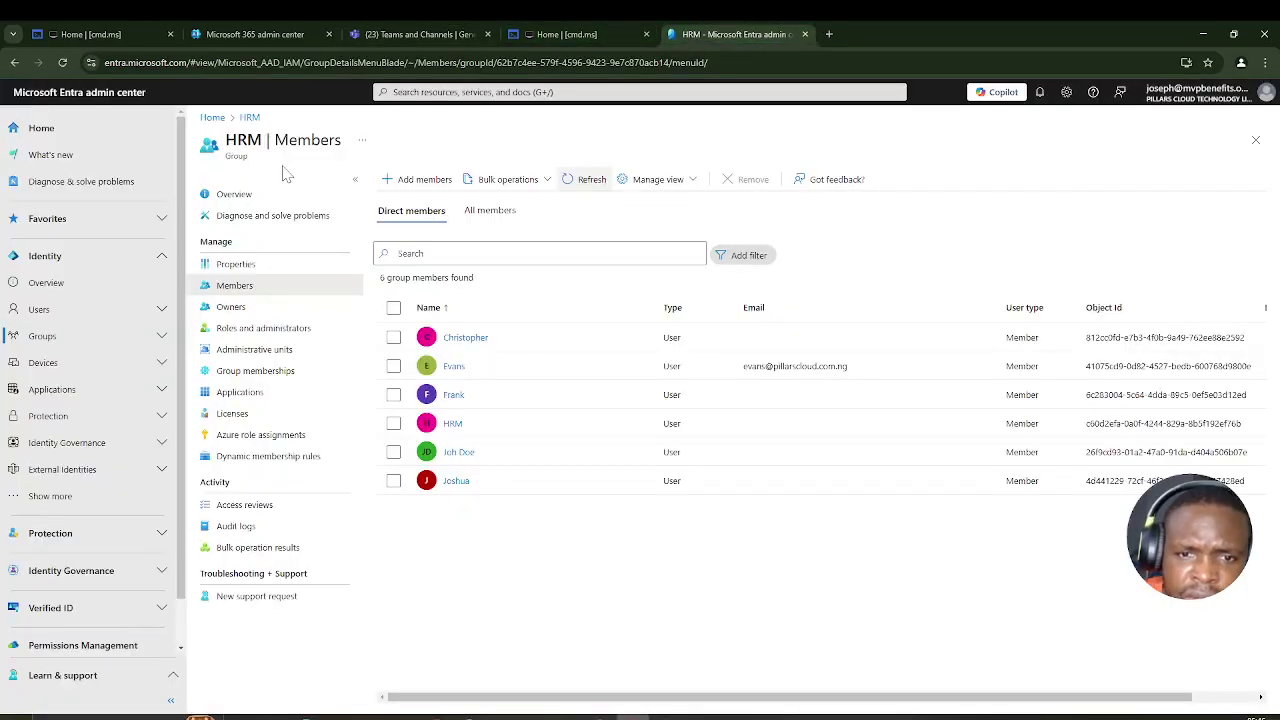
pyautogui.click(62, 62)
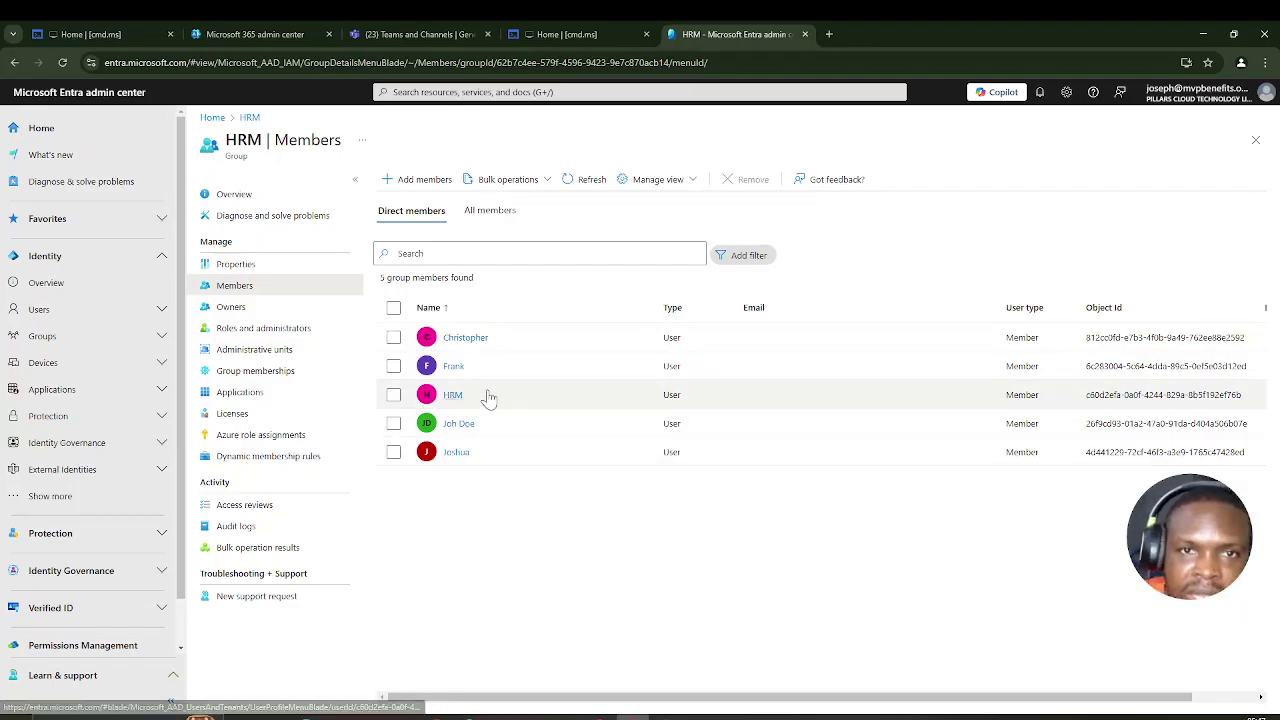
pyautogui.click(389, 38)
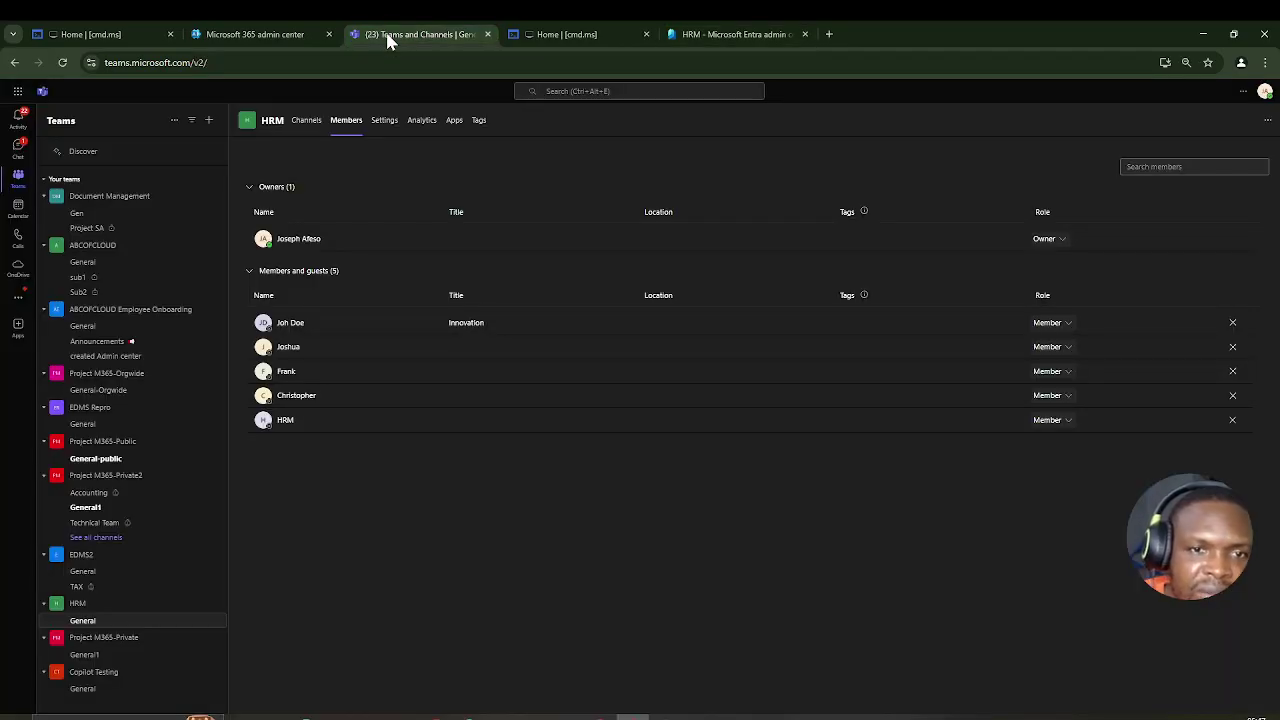